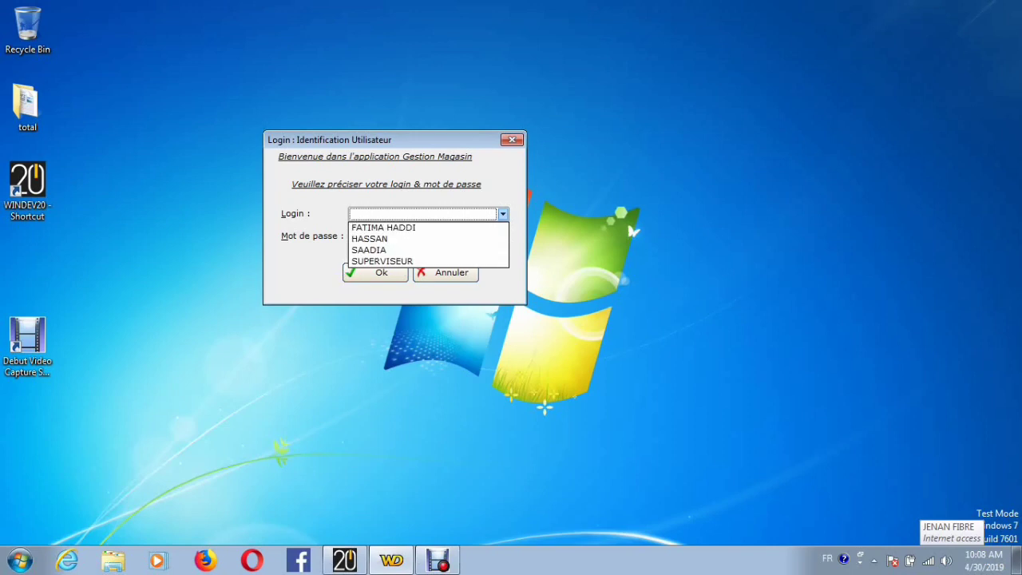
Step: Sign in to the store management application with the second user account in the login list
click(383, 239)
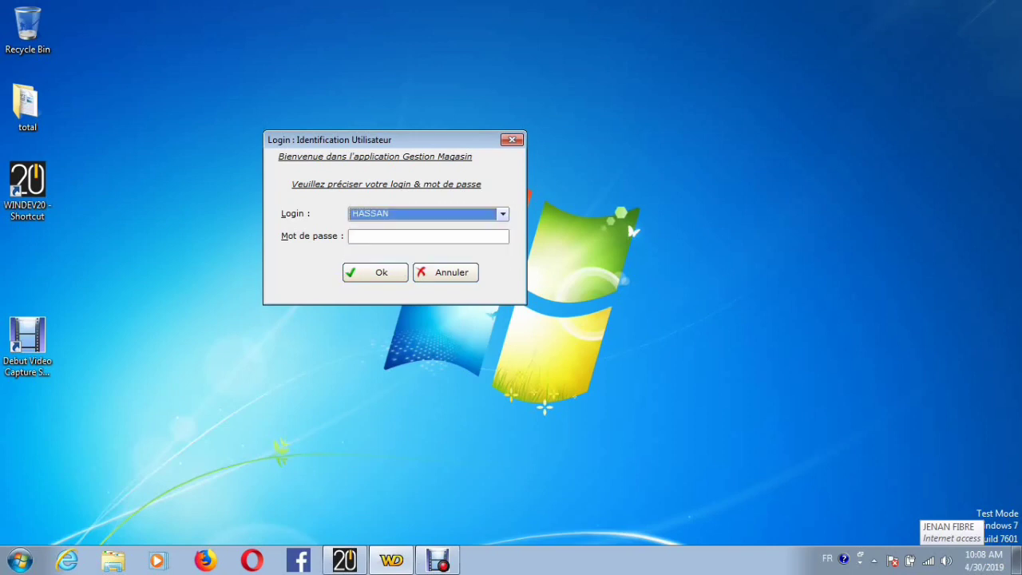
click(375, 272)
click(394, 204)
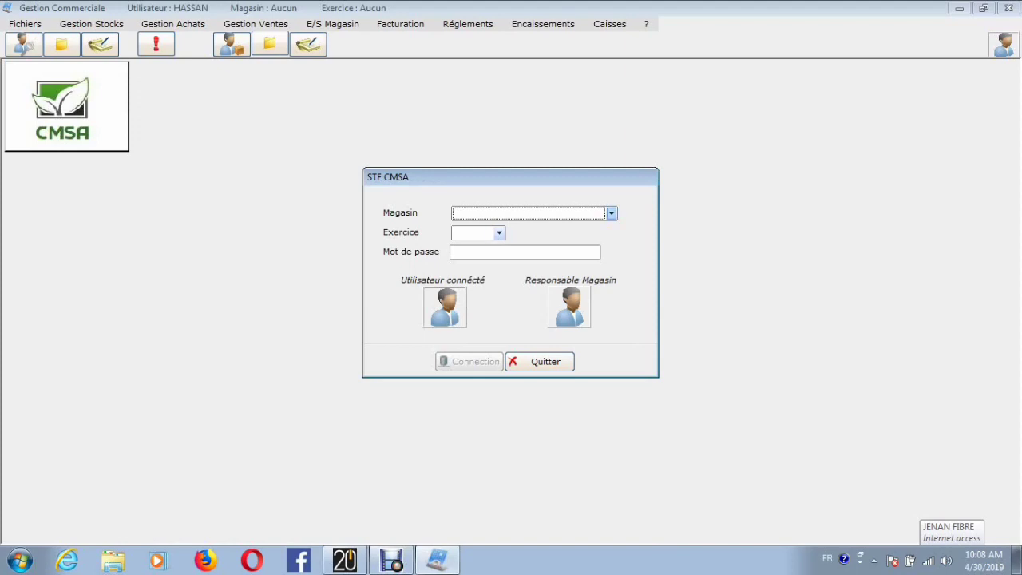
Step: Connect to the PRINCIPALE store for the 2019 fiscal year
click(612, 213)
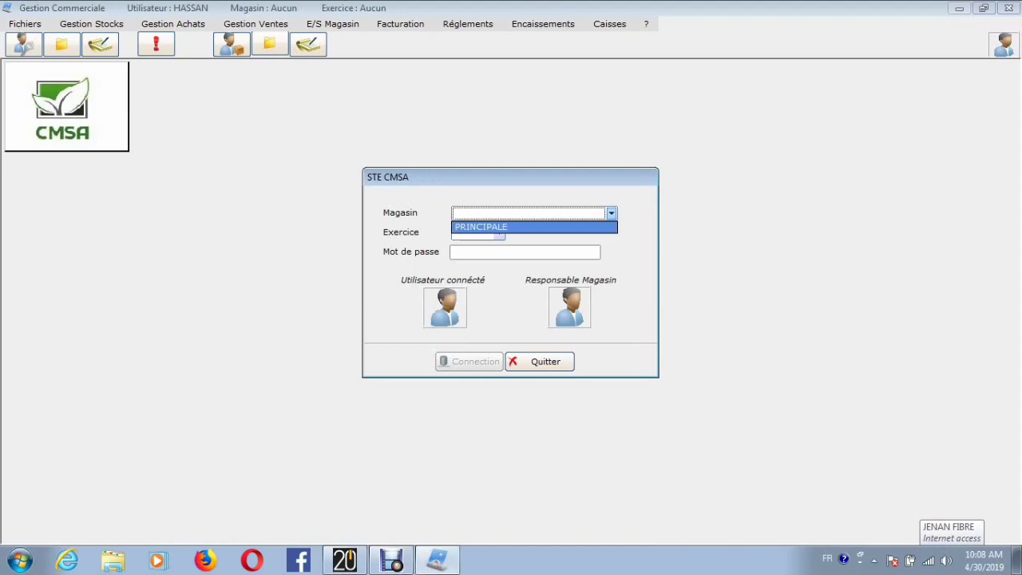
click(543, 227)
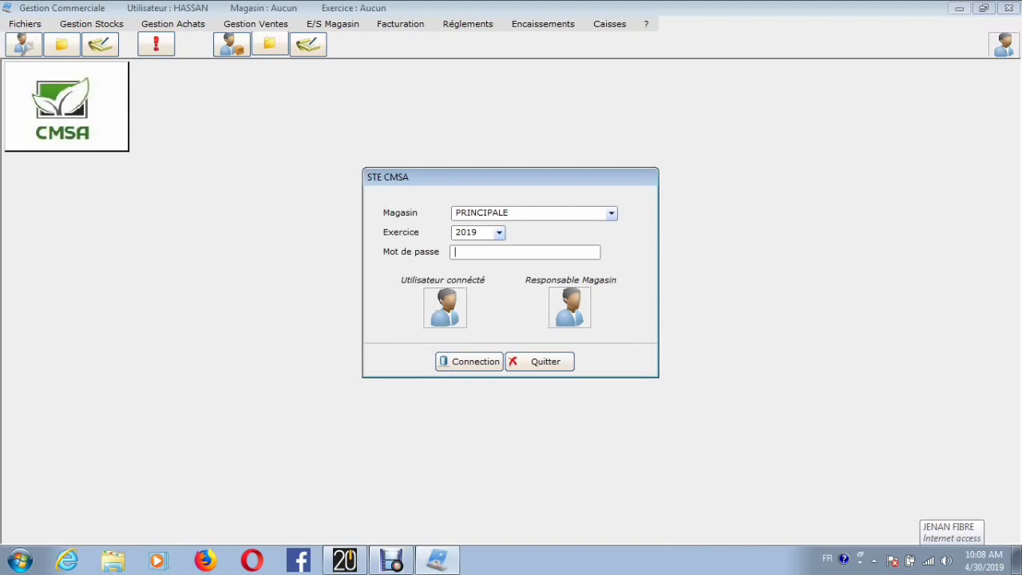
click(469, 361)
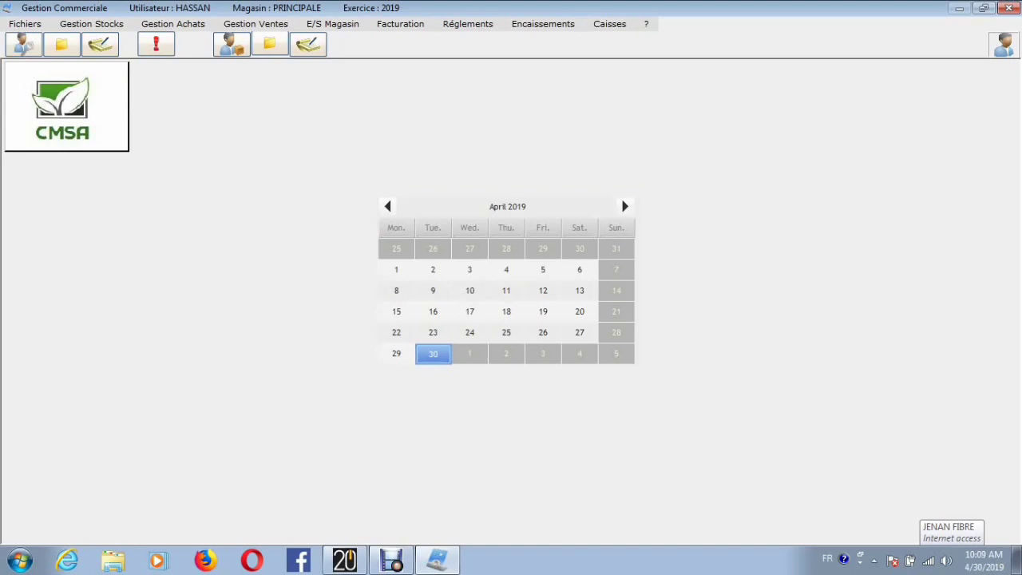
click(26, 24)
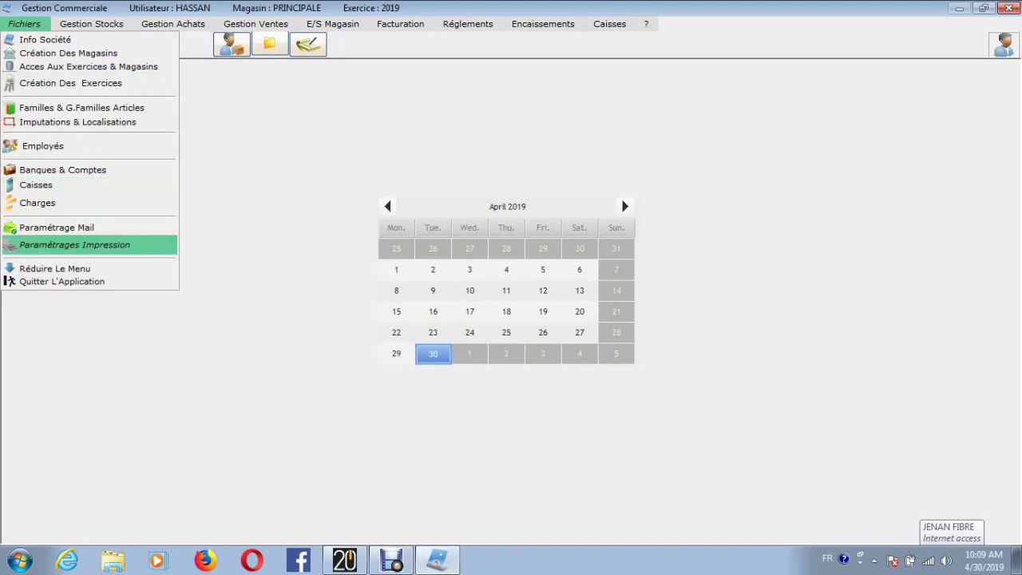
mouse_move(91, 24)
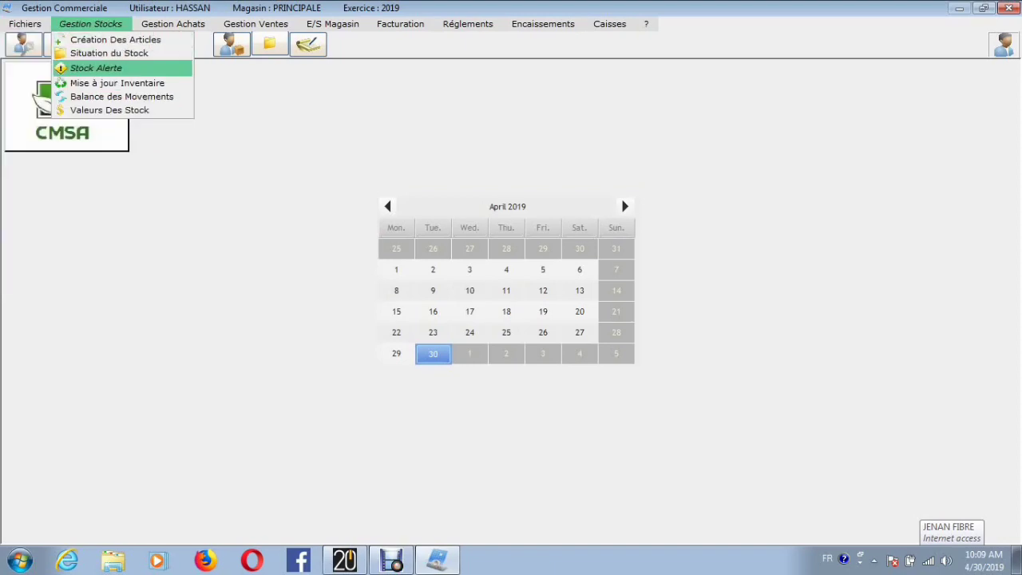
mouse_move(172, 24)
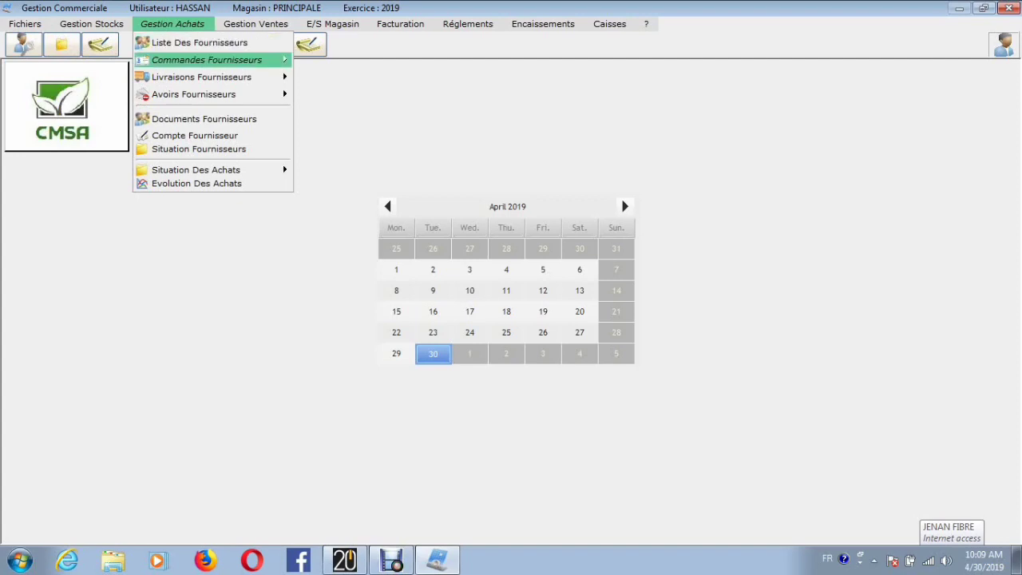
mouse_move(193, 95)
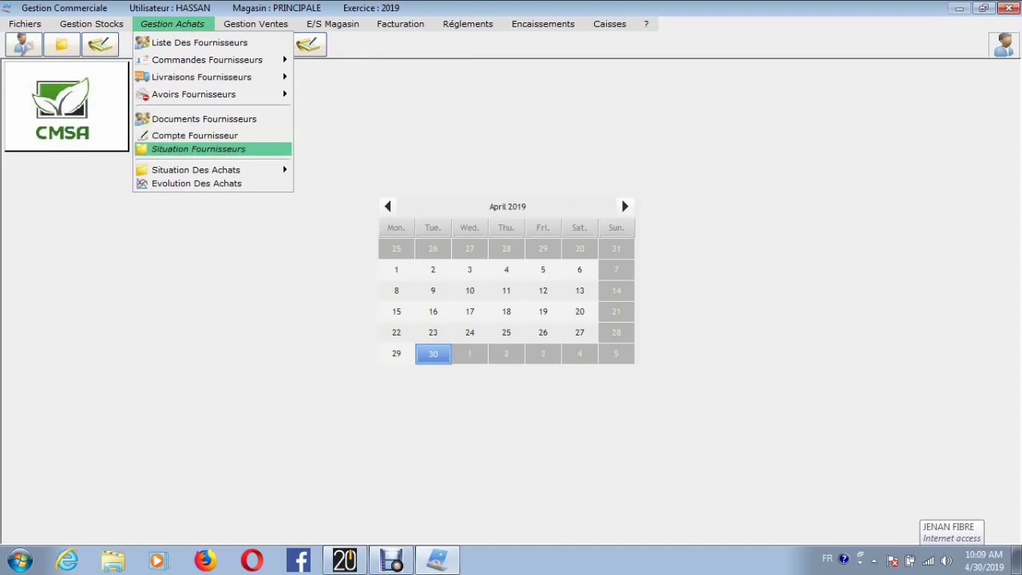
mouse_move(255, 24)
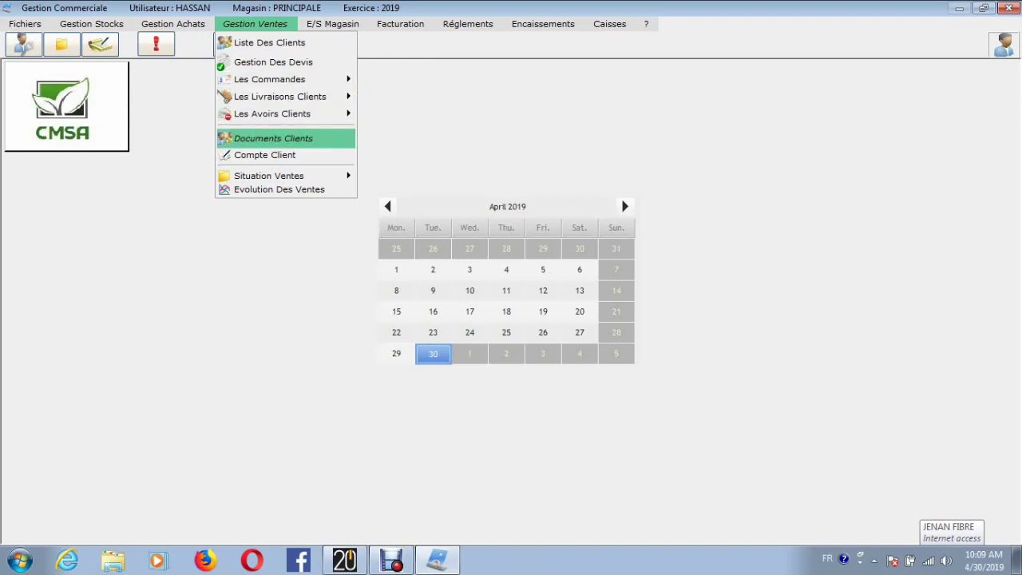
mouse_move(272, 175)
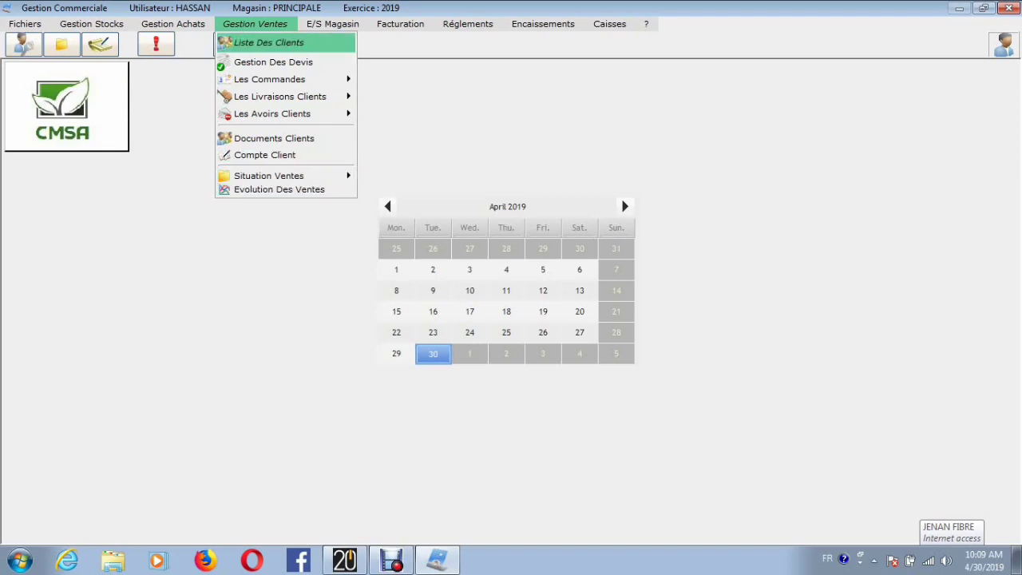
mouse_move(332, 24)
mouse_move(399, 24)
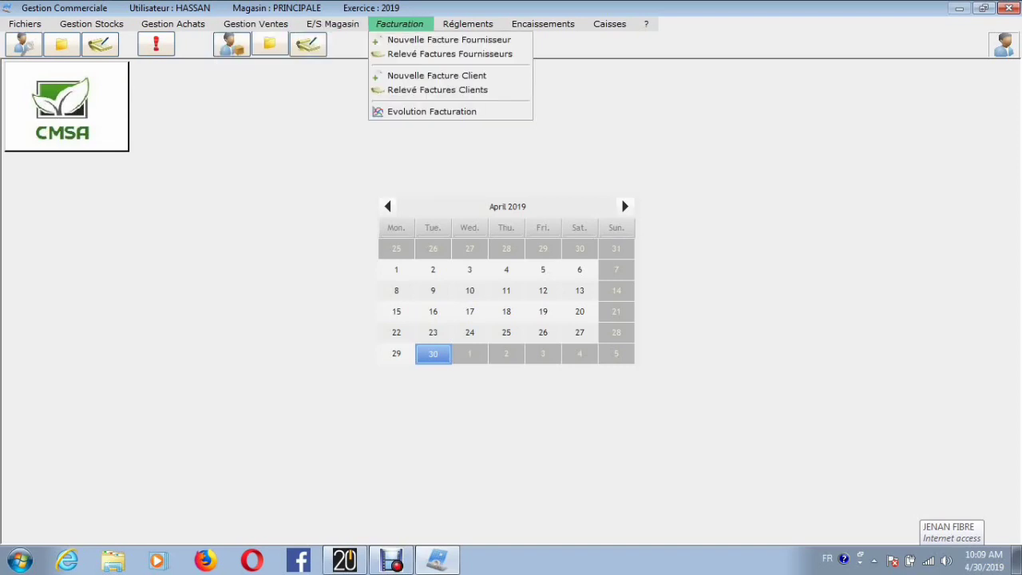
mouse_move(468, 24)
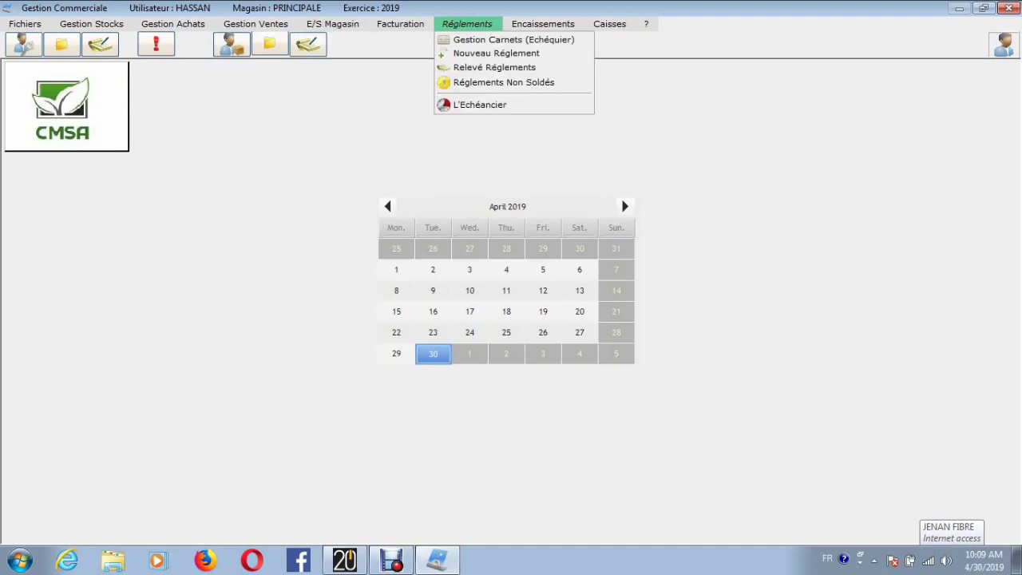
mouse_move(543, 24)
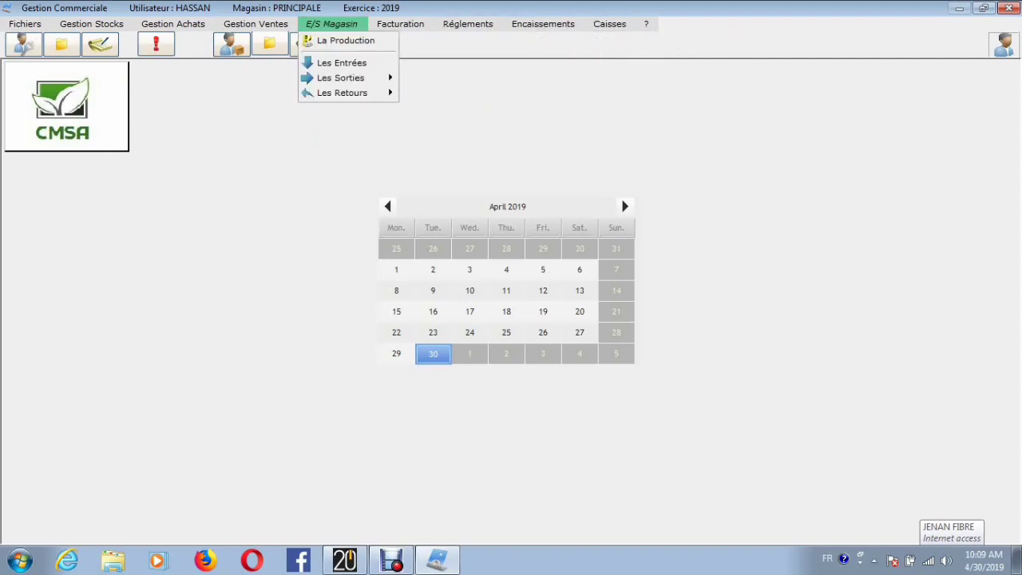
Step: View the company information record (Info Société), and close it without changes
mouse_move(24, 24)
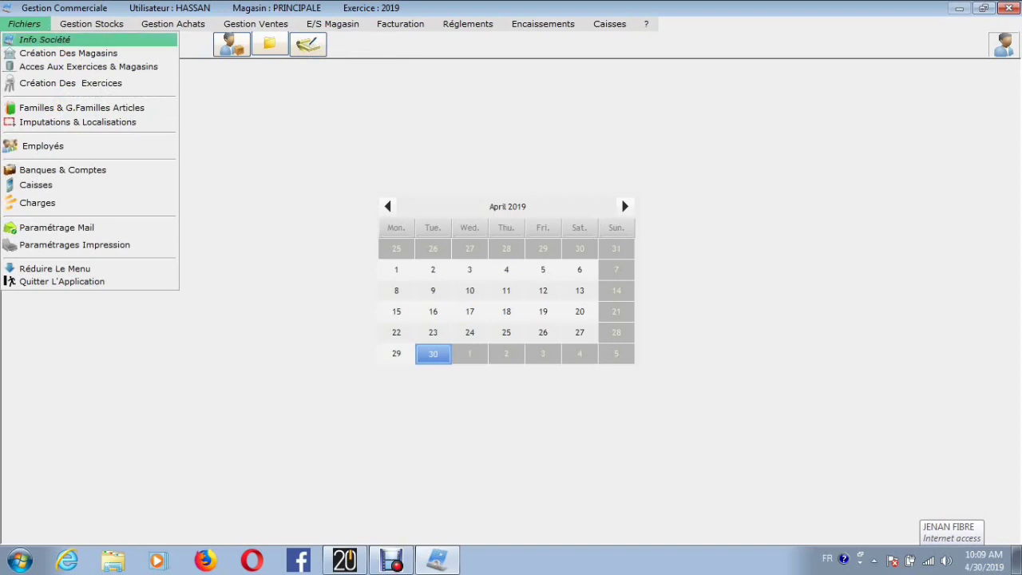
click(44, 39)
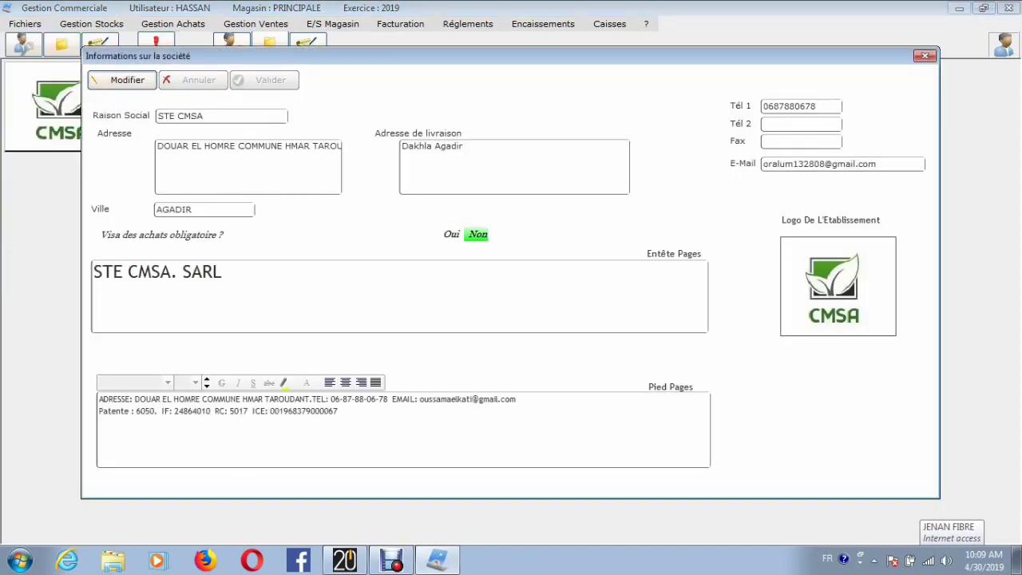
click(925, 55)
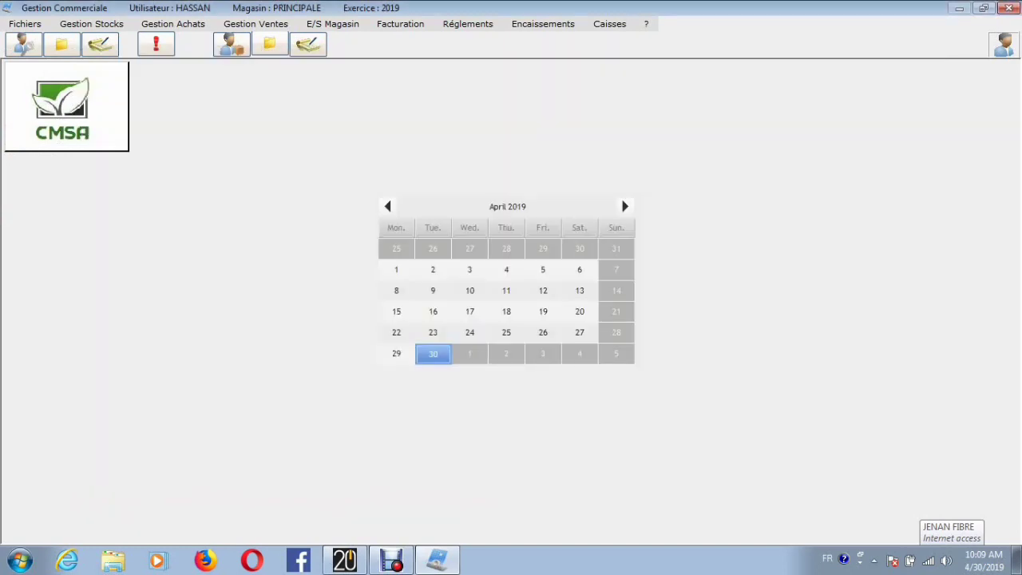
Step: Review the information records of the first two employees in the employee list, and close the list
click(25, 23)
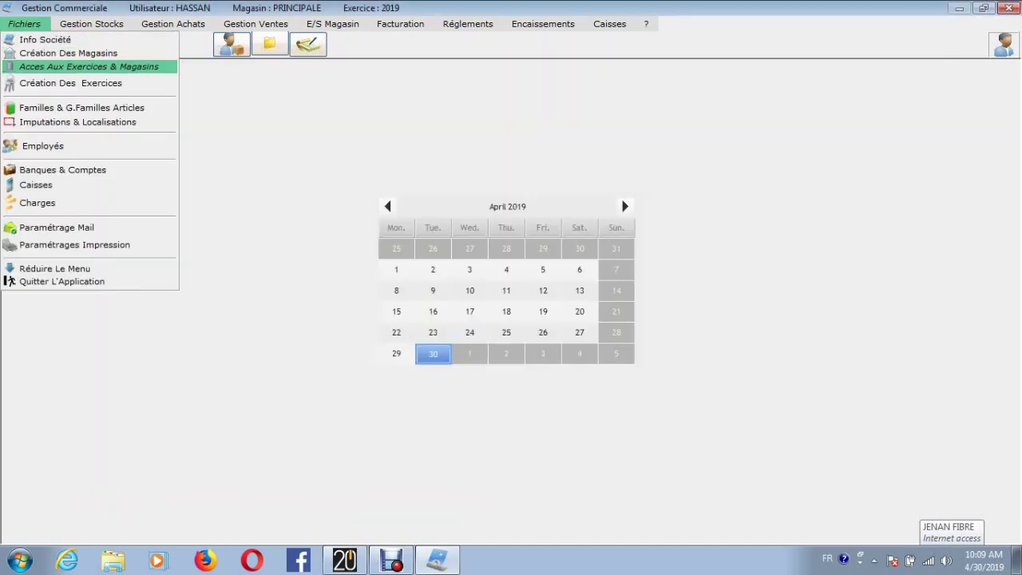
click(43, 145)
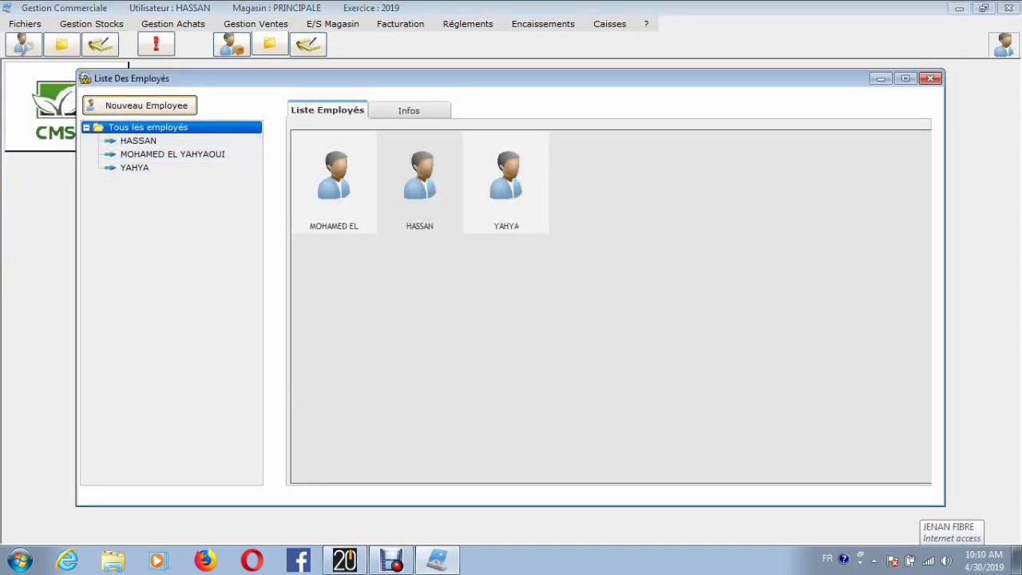
click(409, 110)
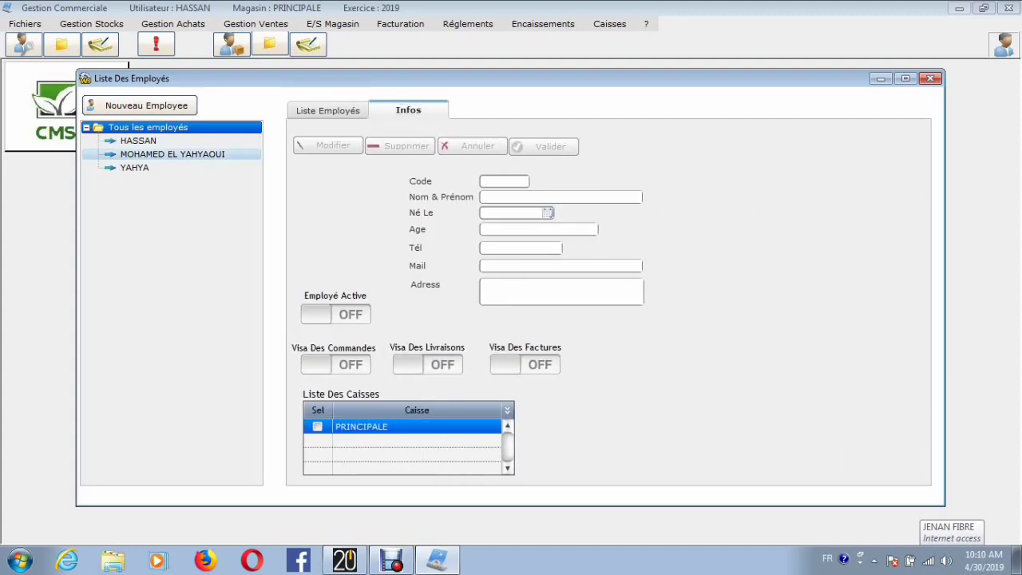
click(138, 141)
click(173, 154)
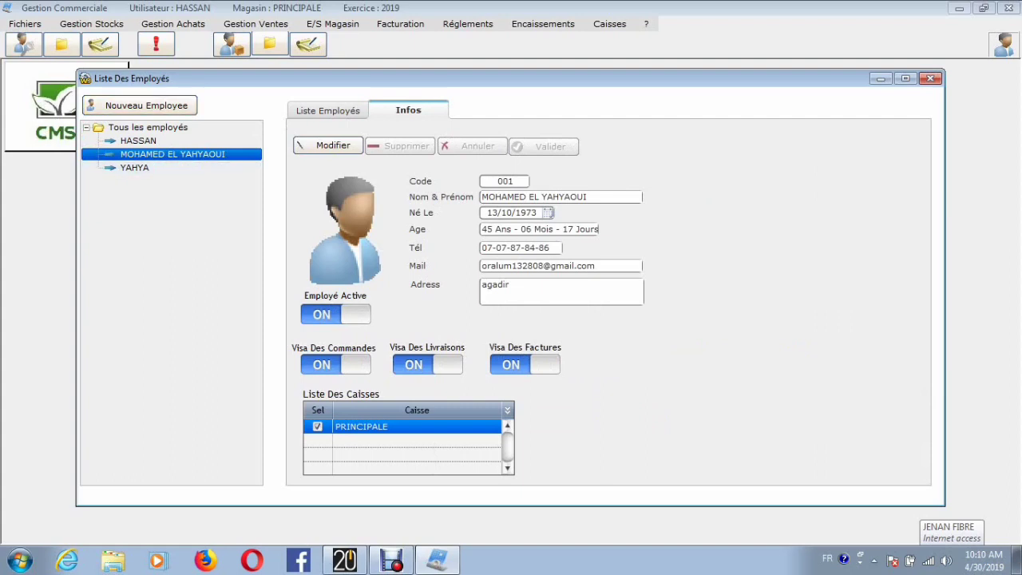
click(930, 78)
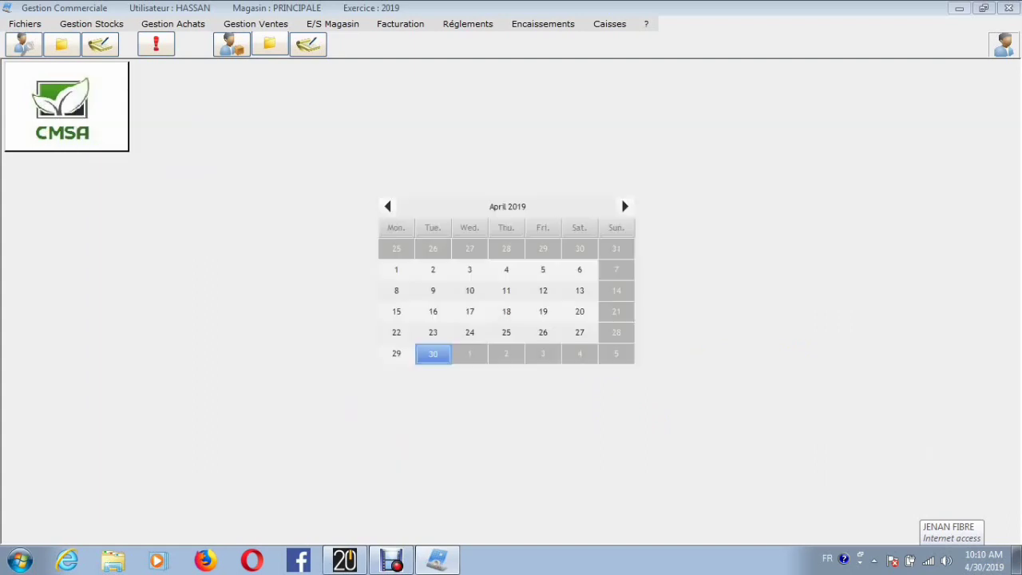
Step: View the details of the PRINCIPALE cash register under Caisses, and close the window
click(25, 23)
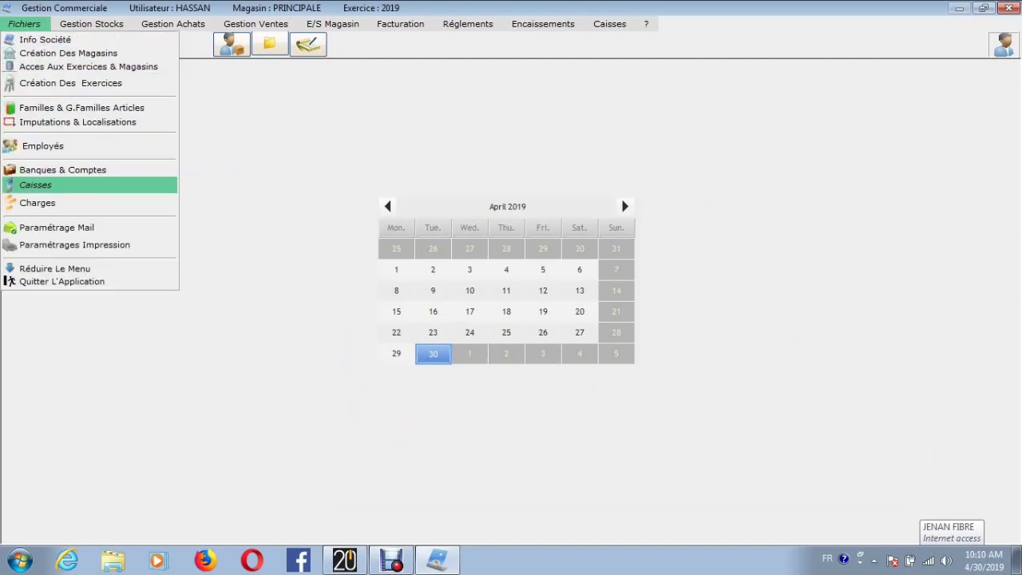
click(35, 185)
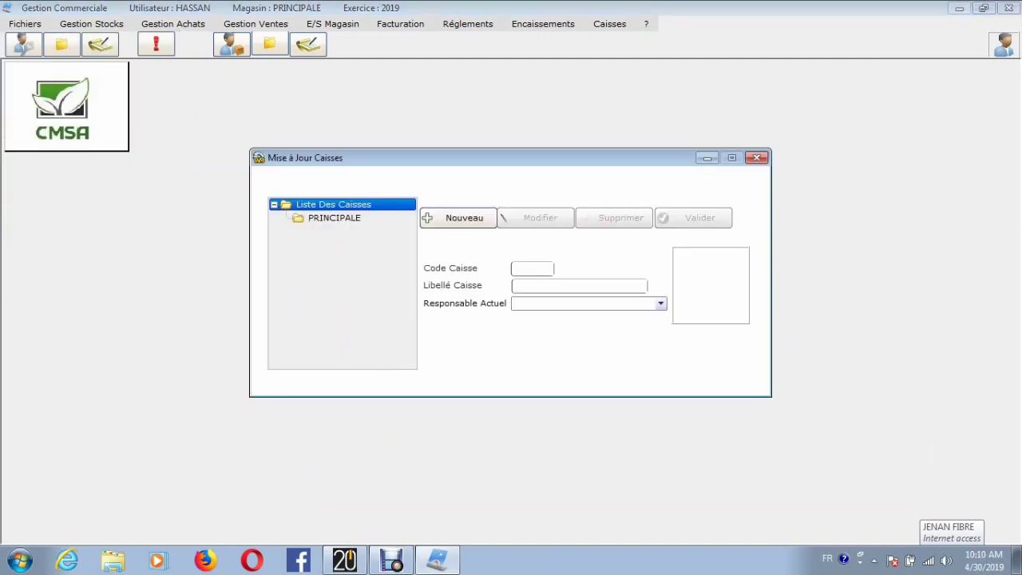
click(334, 218)
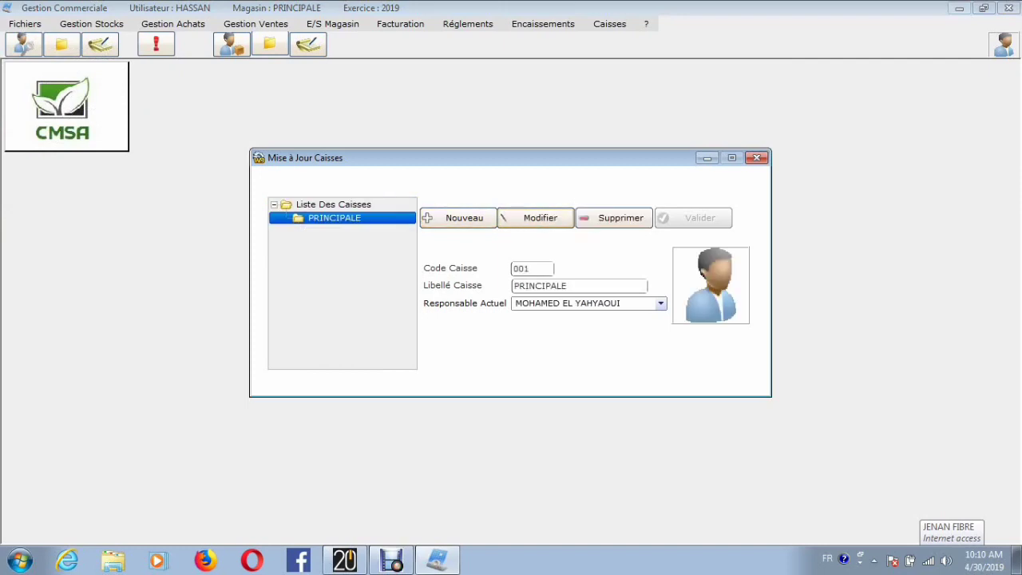
click(757, 157)
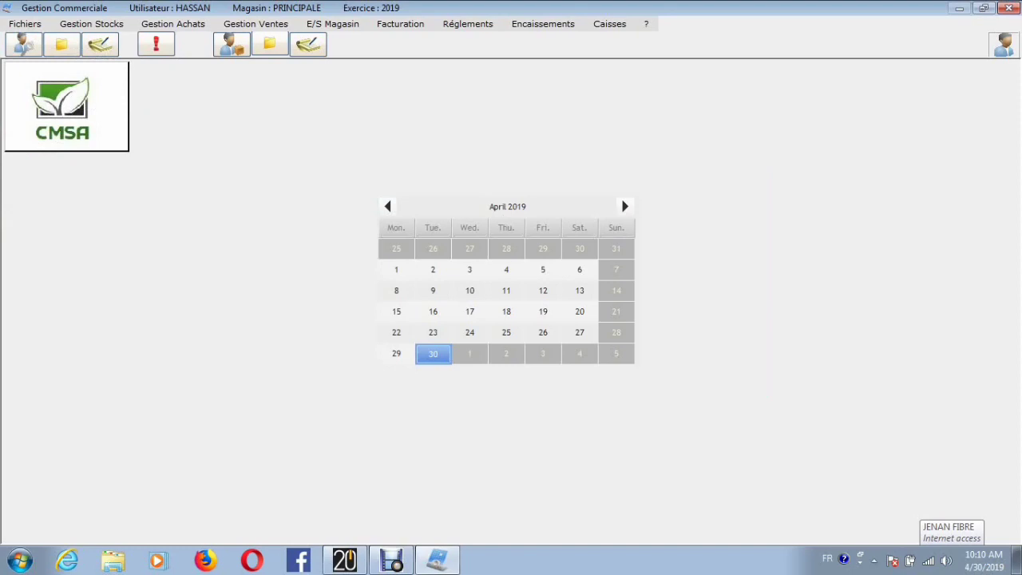
Step: Examine the stock situation (Situation du Stock) for all articles in the PRINCIPALE store, and close it
click(24, 24)
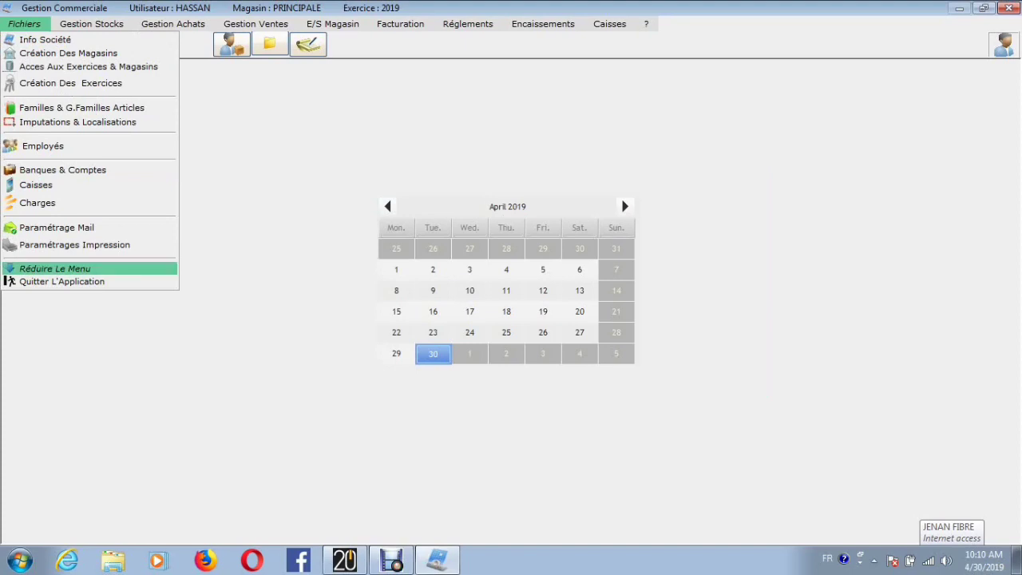
mouse_move(90, 24)
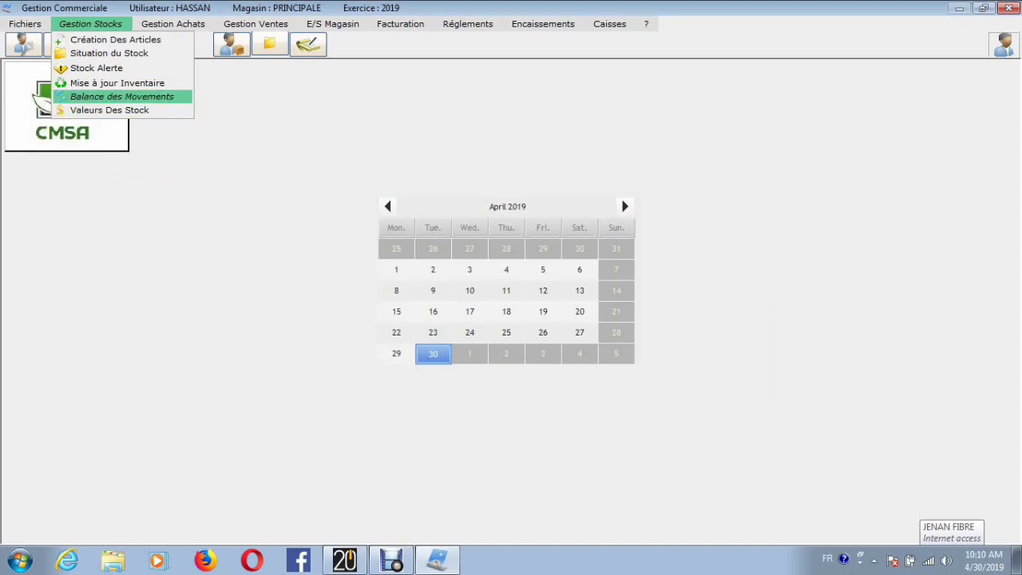
click(109, 54)
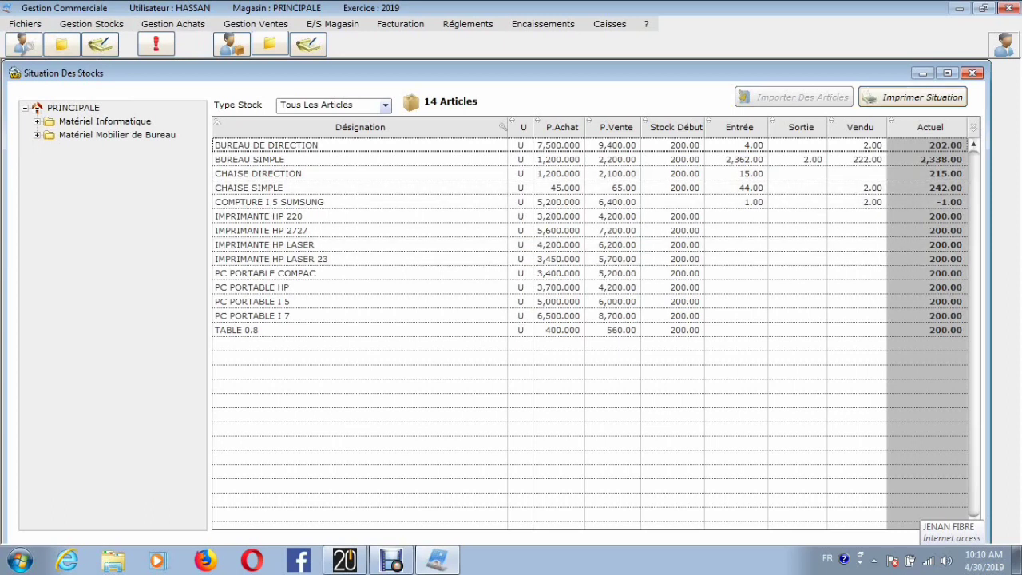
click(971, 73)
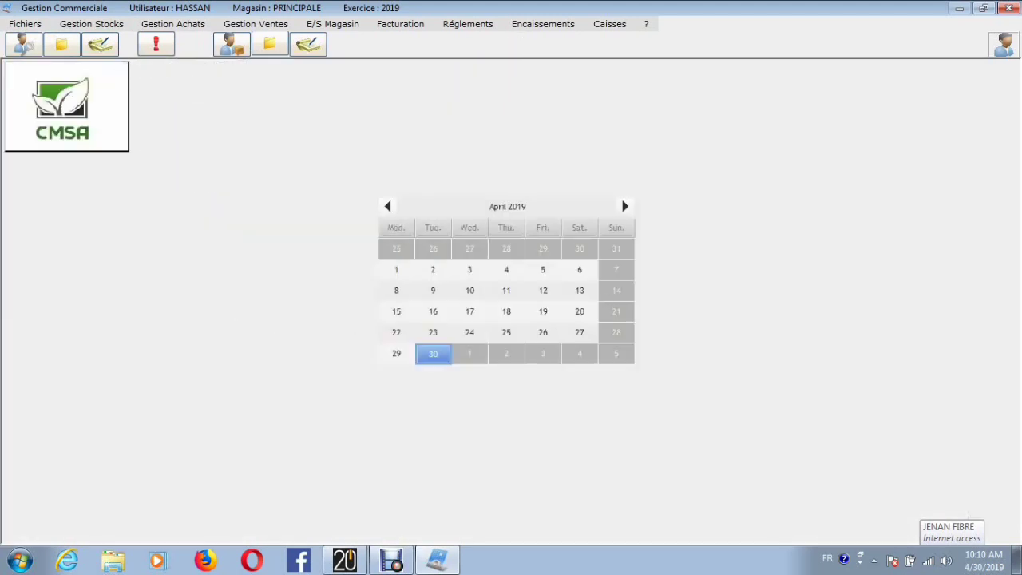
Step: Open the list of employees again
click(172, 24)
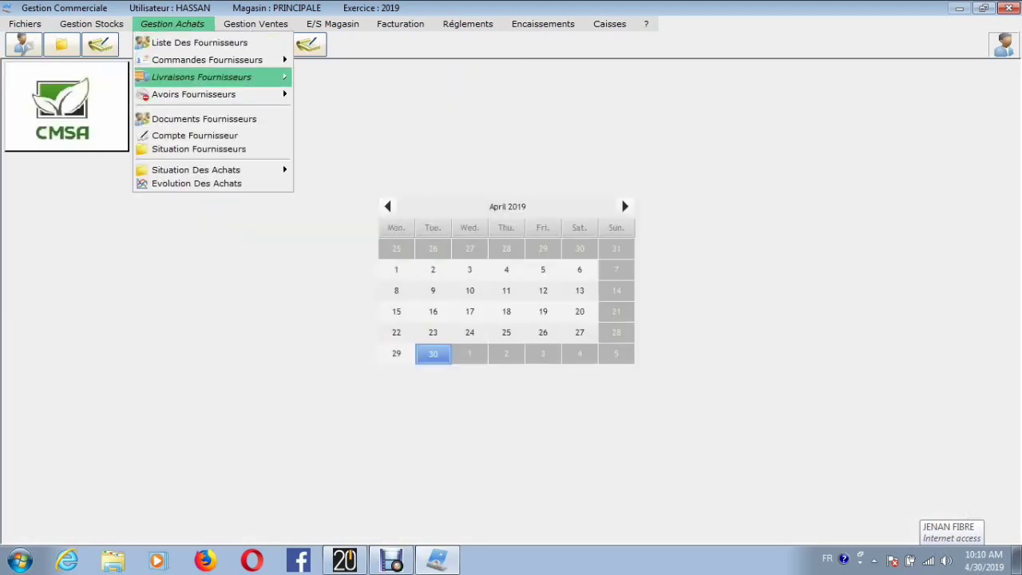
mouse_move(201, 77)
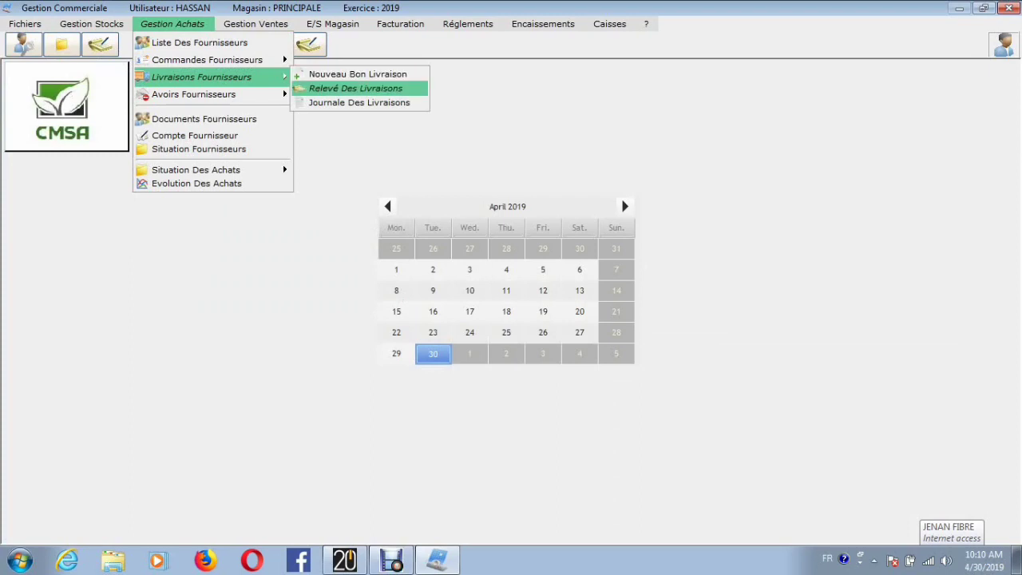
mouse_move(256, 24)
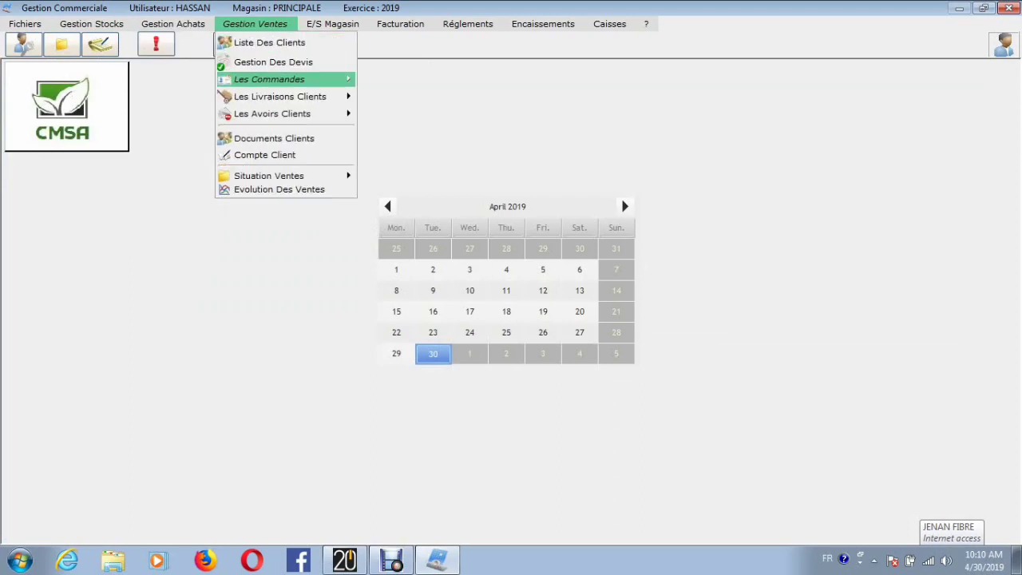
mouse_move(25, 24)
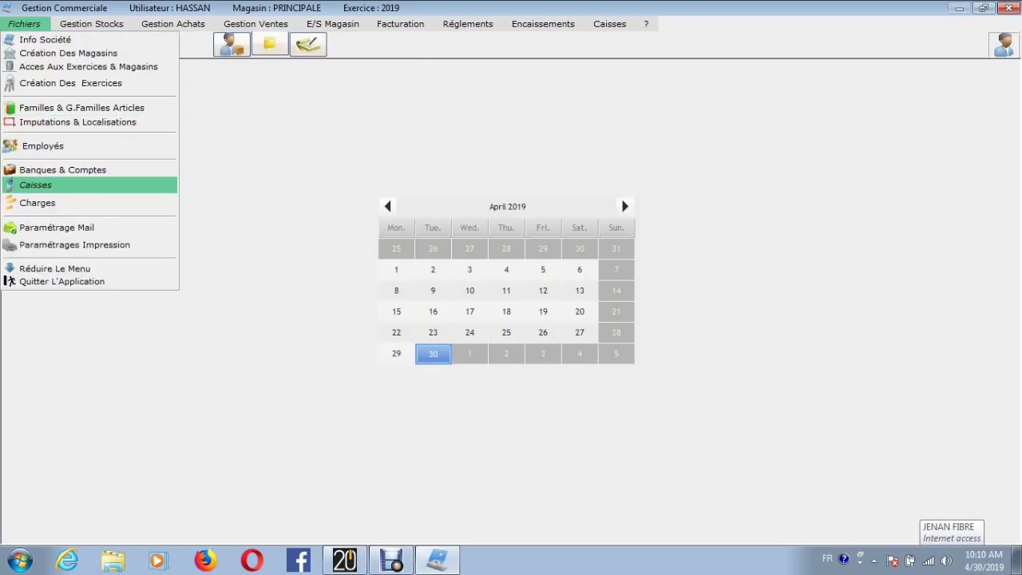
click(43, 146)
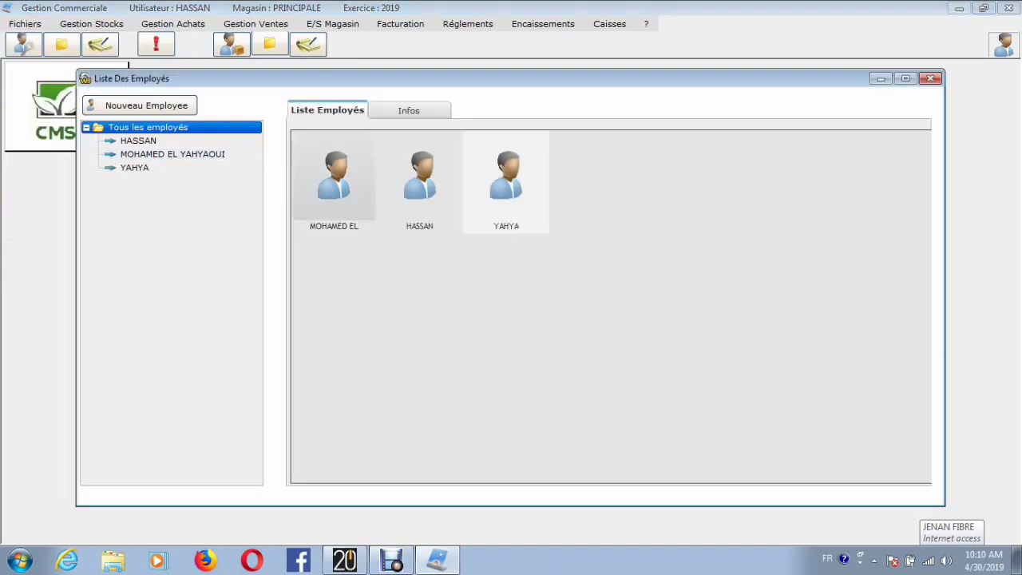
Step: Create a new employee record and enter the employee's full name, date of birth and phone number
click(139, 105)
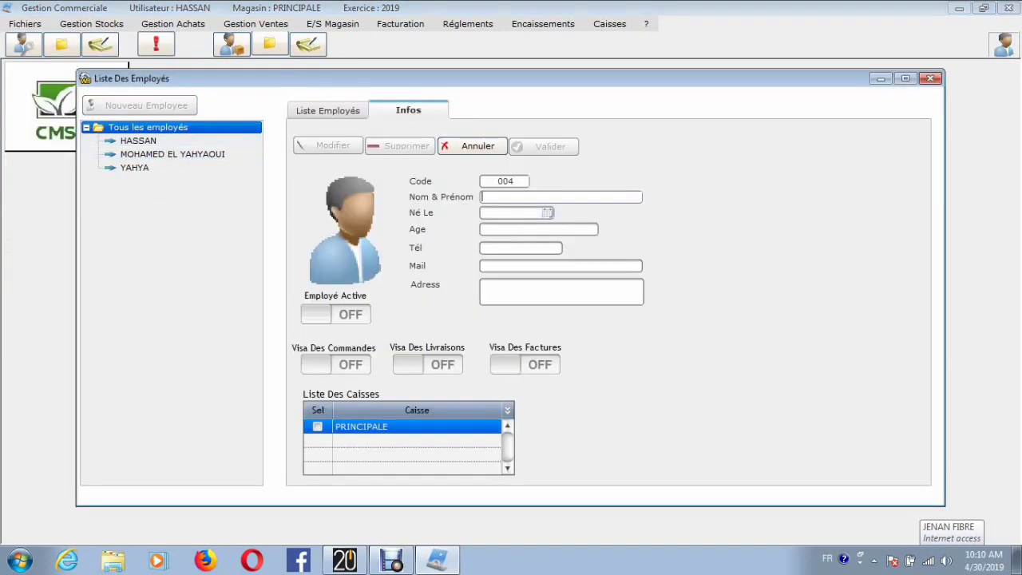
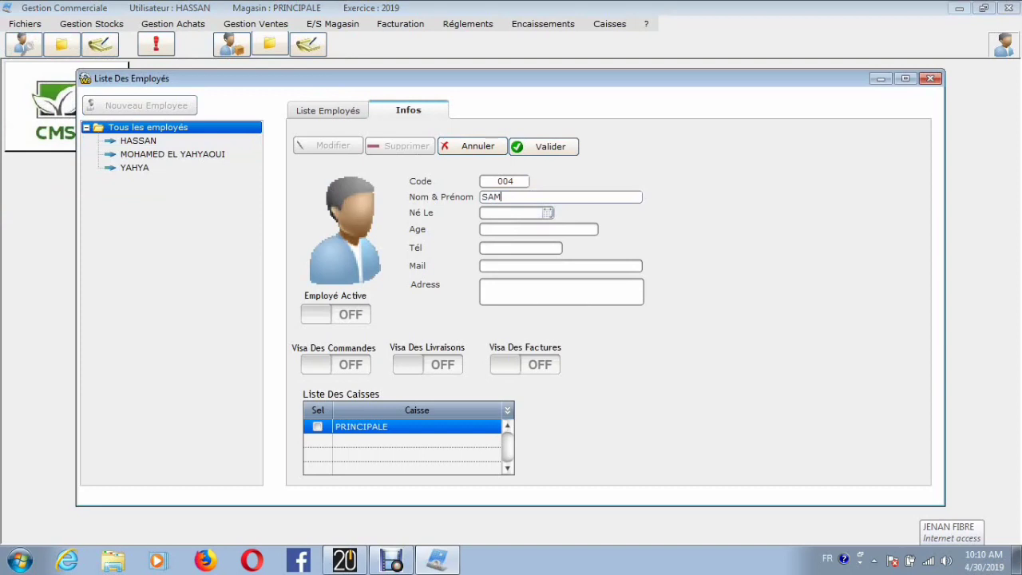
key(Tab)
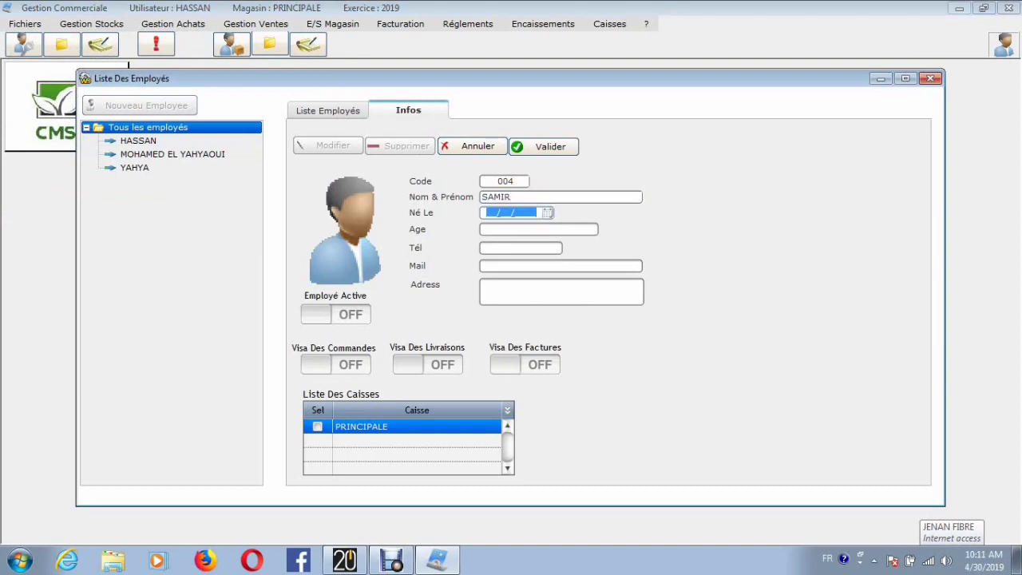
key(Tab)
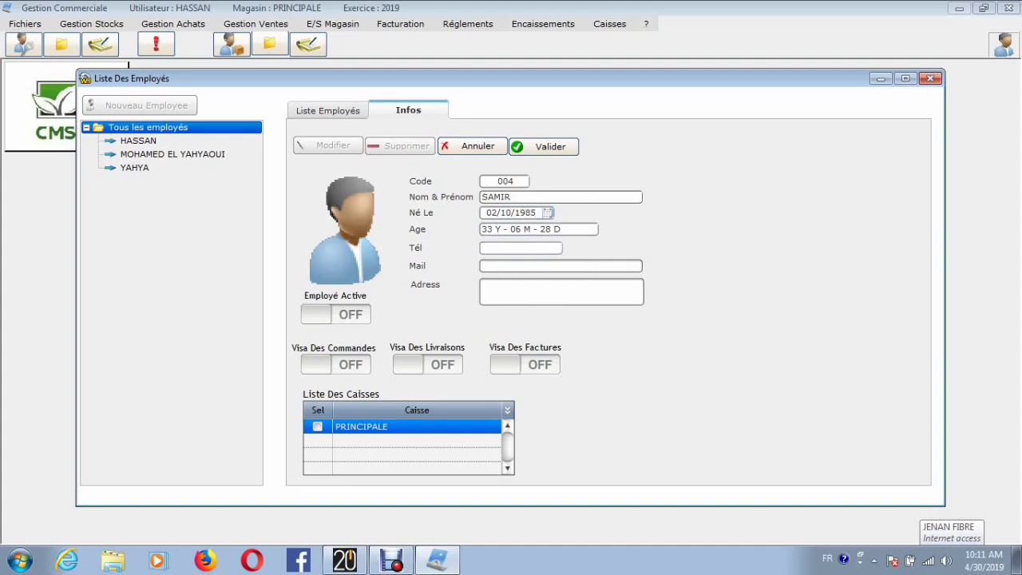
Step: Activate the employee, enable the order, delivery and invoice visas plus the PRINCIPALE cash register, and save the record, closing the employee list
click(335, 314)
click(335, 364)
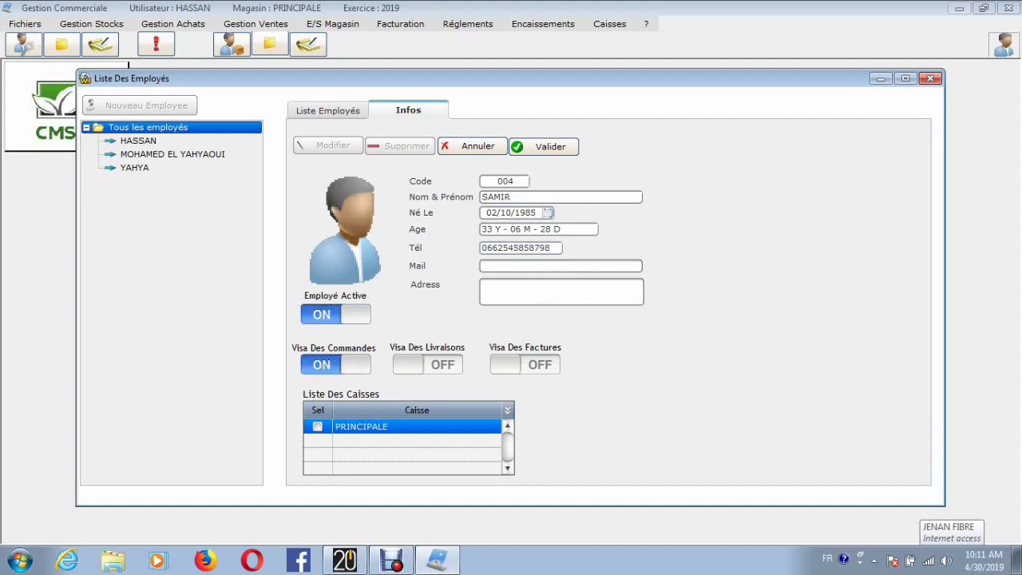
click(427, 364)
click(524, 365)
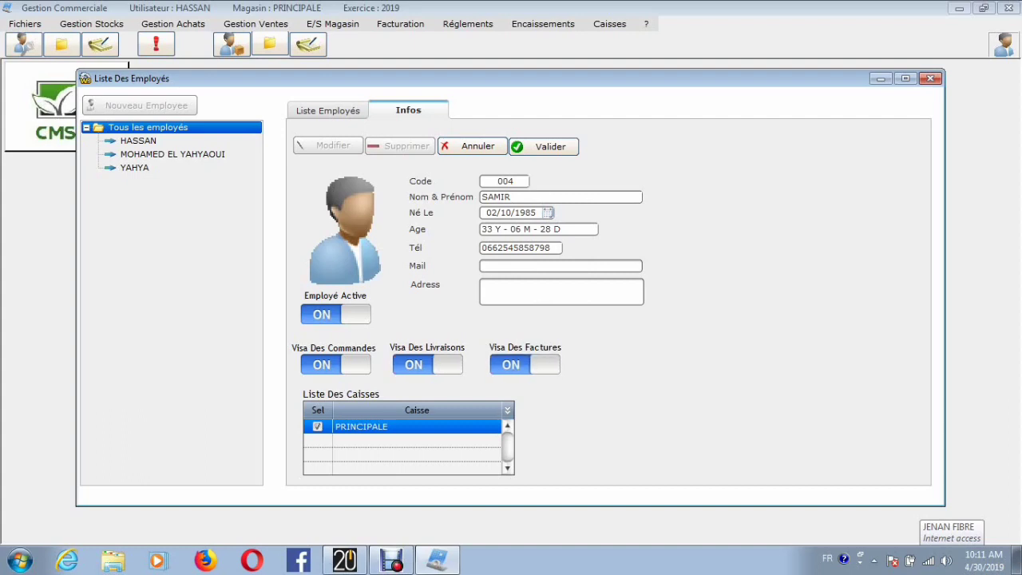
click(550, 146)
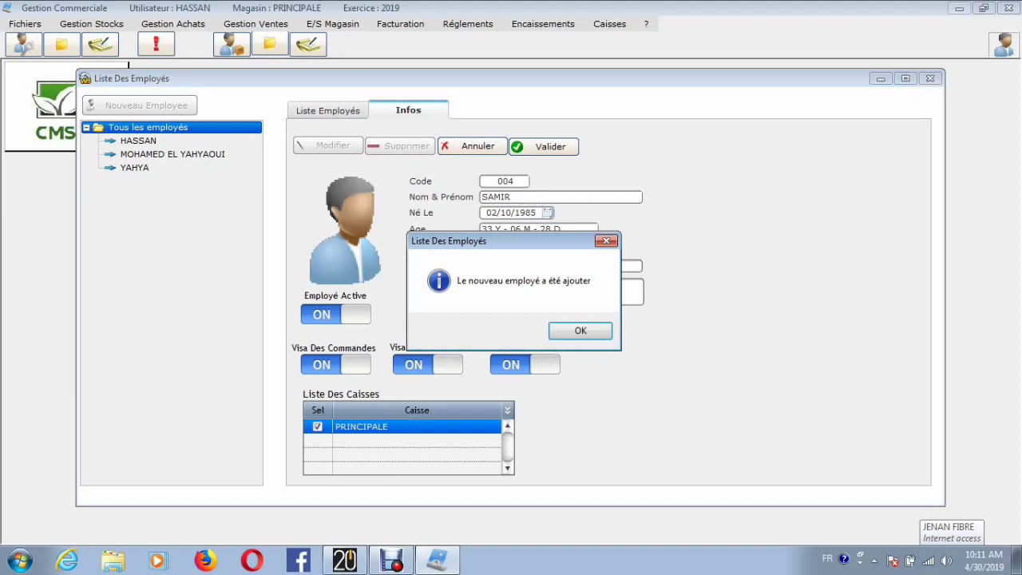
click(581, 330)
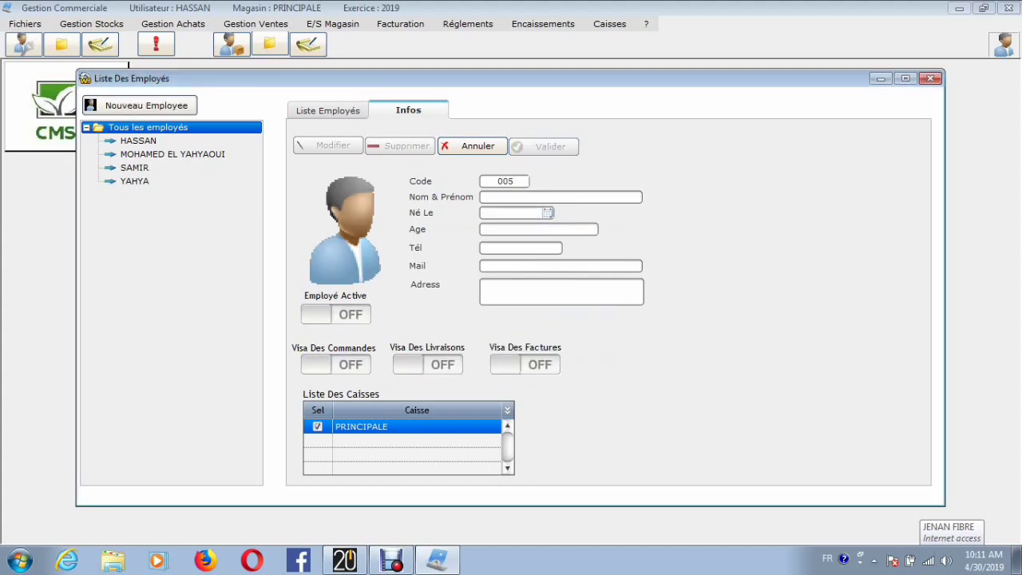
click(931, 79)
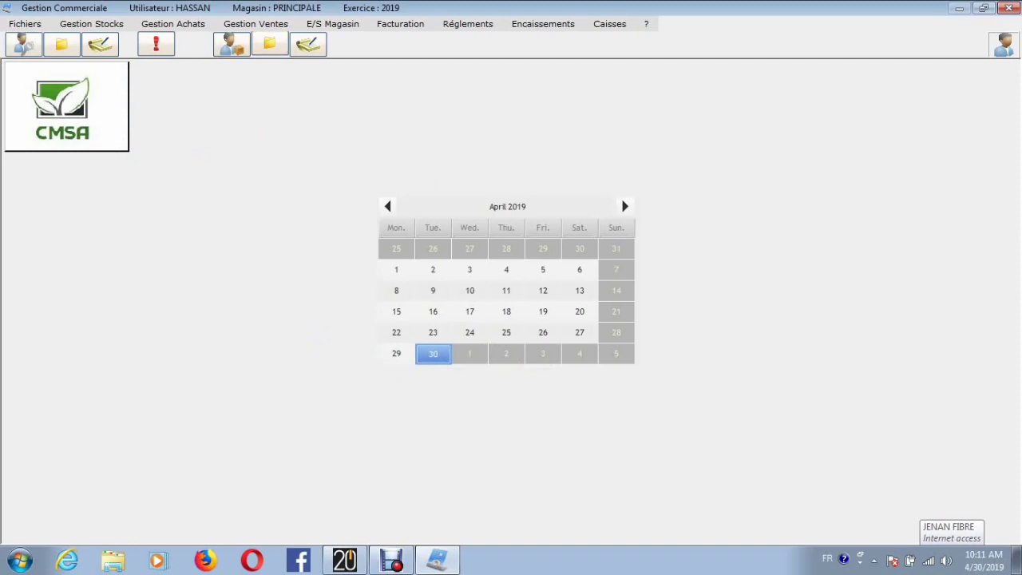
Step: Start a new supplier delivery note (Nouveau Bon Livraison) with STÉ MOBILER DE MAROC as the supplier
click(255, 24)
mouse_move(173, 24)
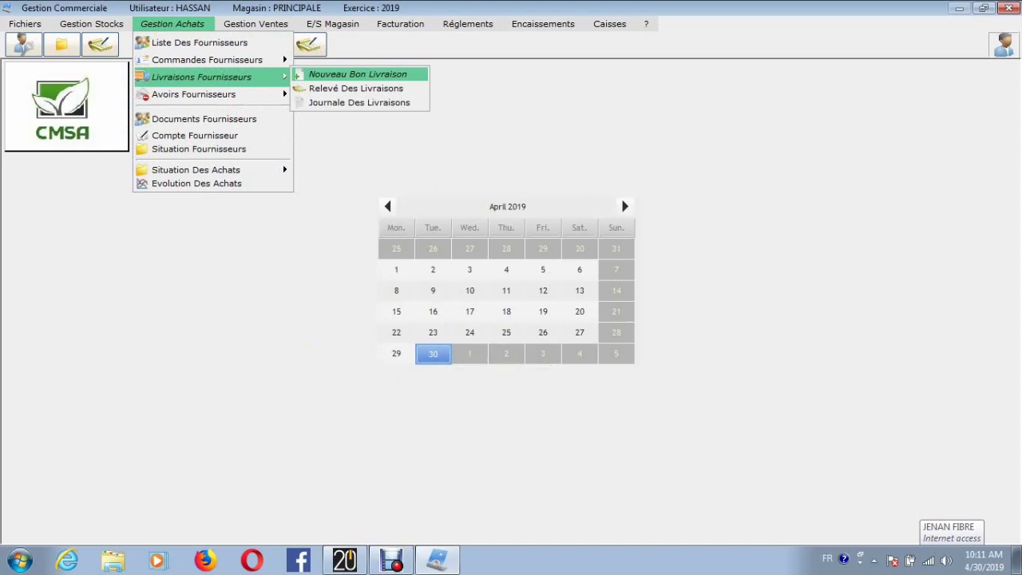
click(357, 74)
click(354, 89)
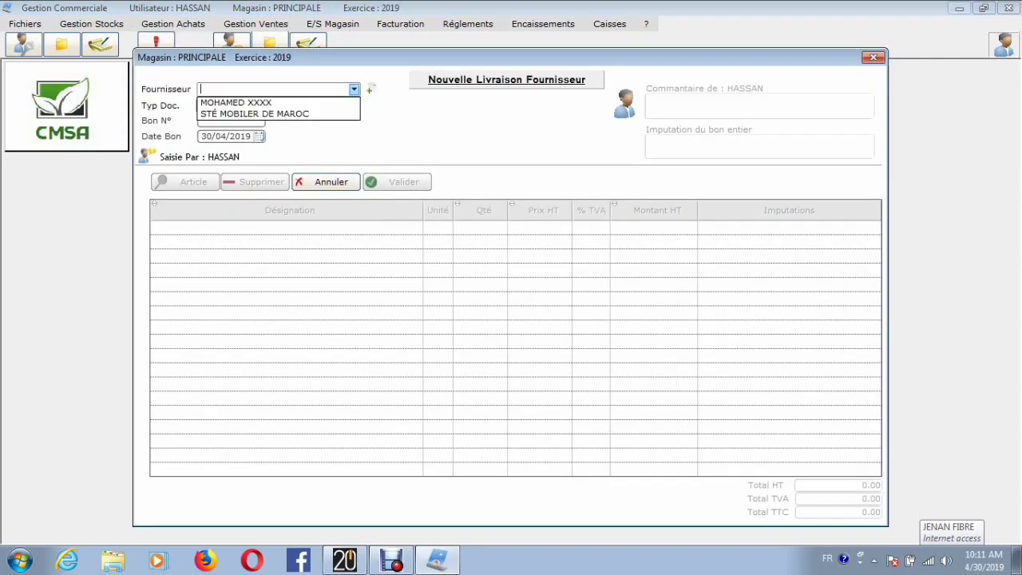
key(Down)
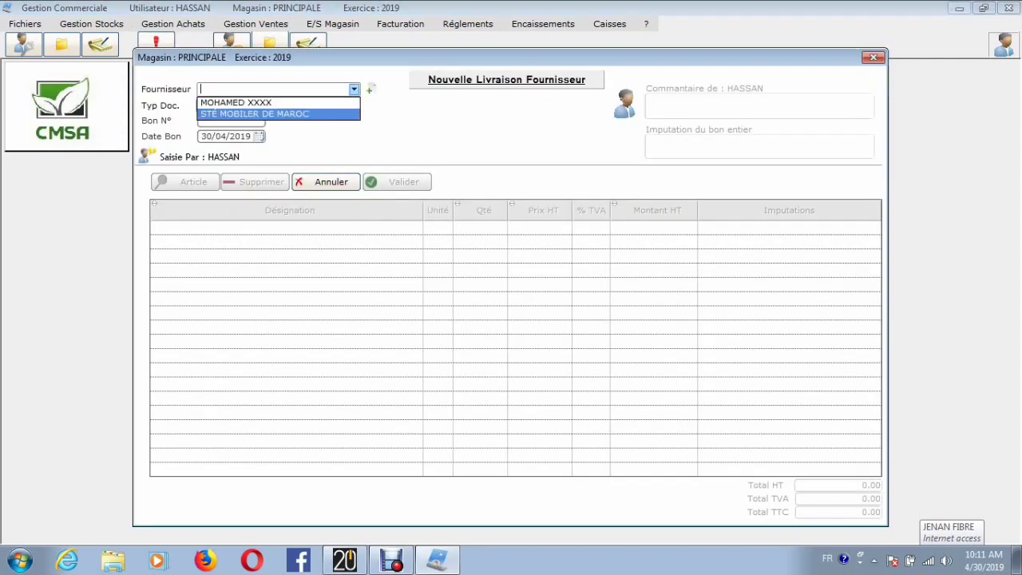
key(Return)
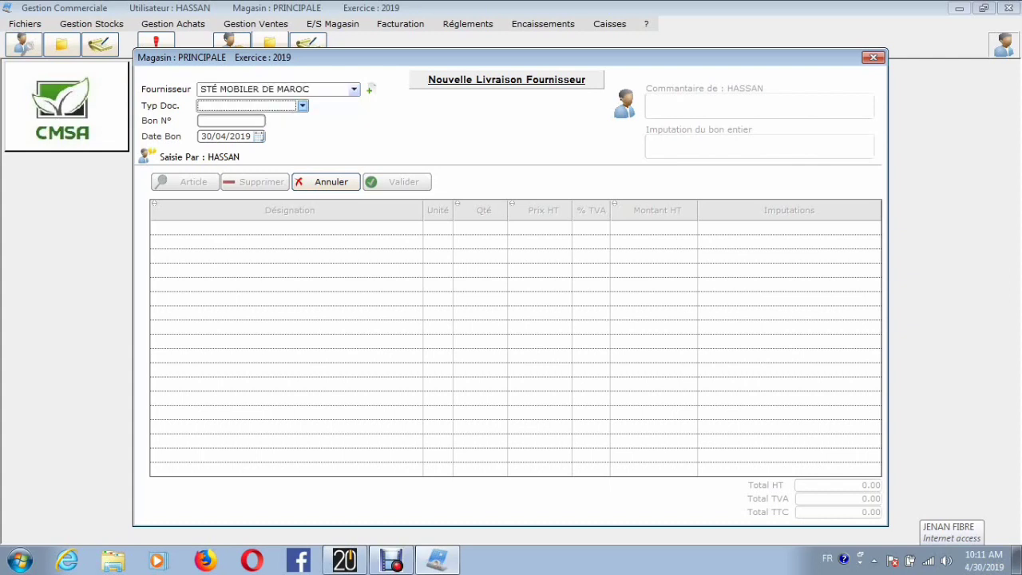
Step: Change the supplier to the first one listed, set the document type to Bon Livraison and enter the delivery note number
click(353, 90)
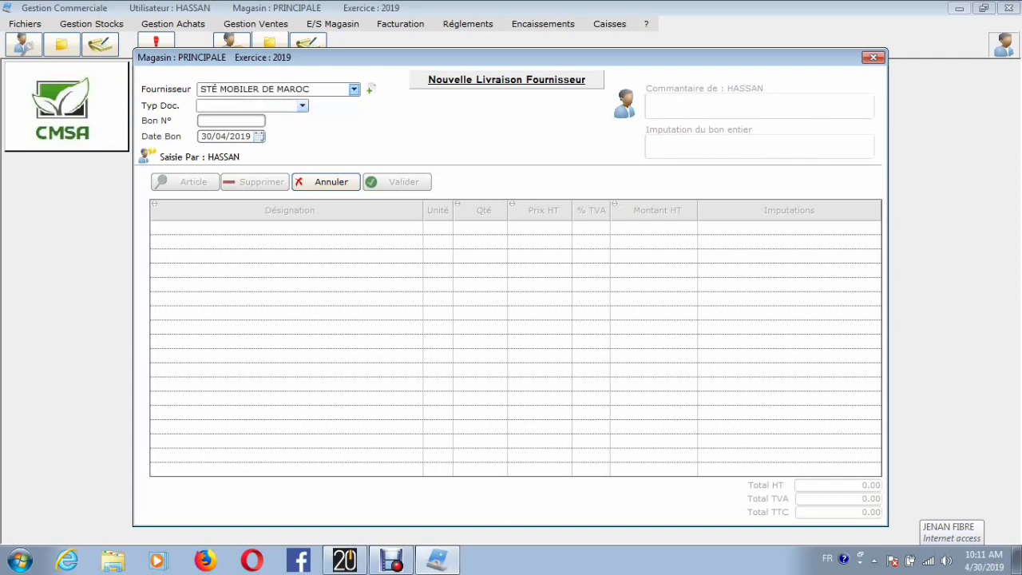
click(354, 90)
click(239, 102)
click(301, 105)
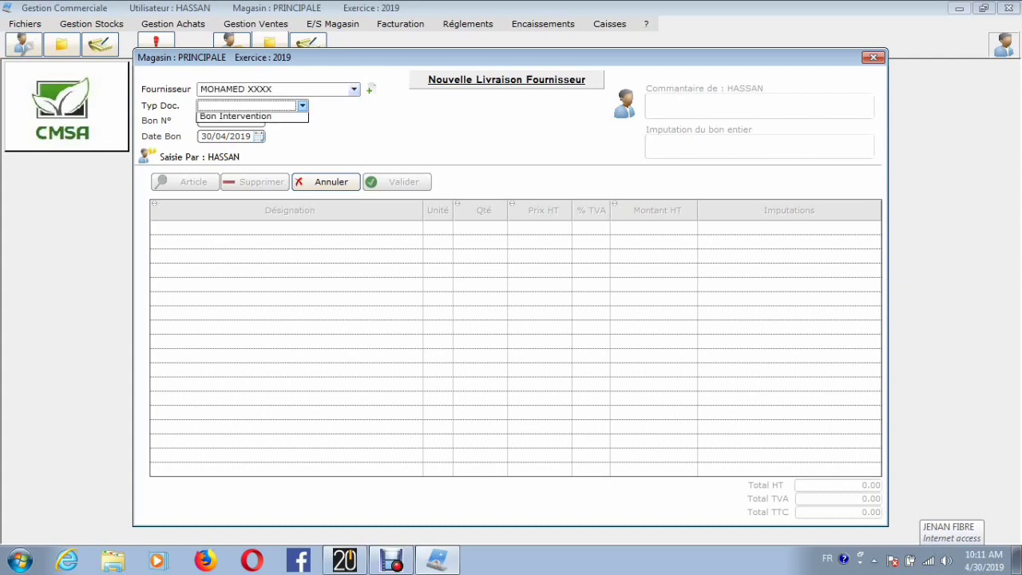
key(Return)
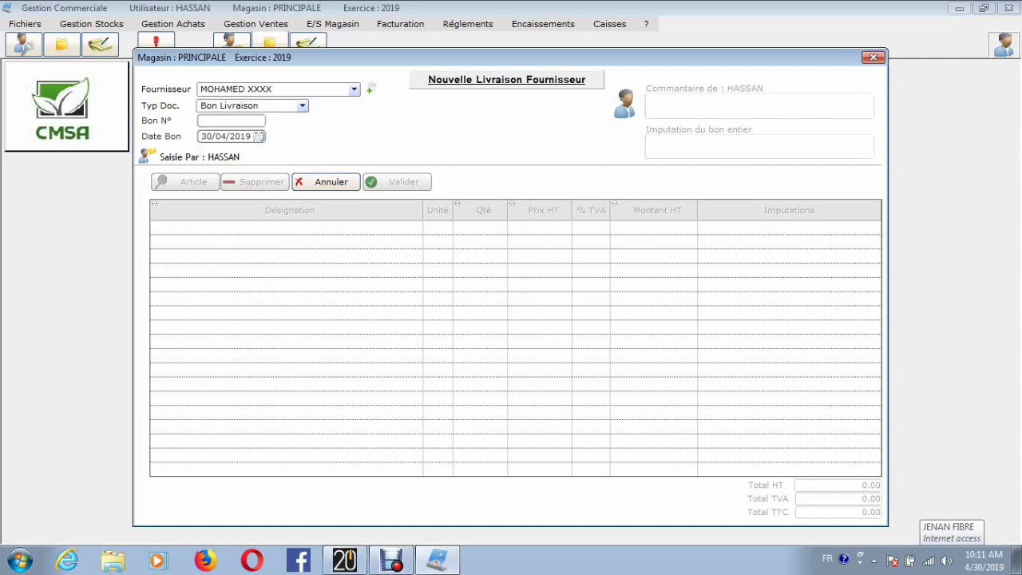
text(7474)
text(74747)
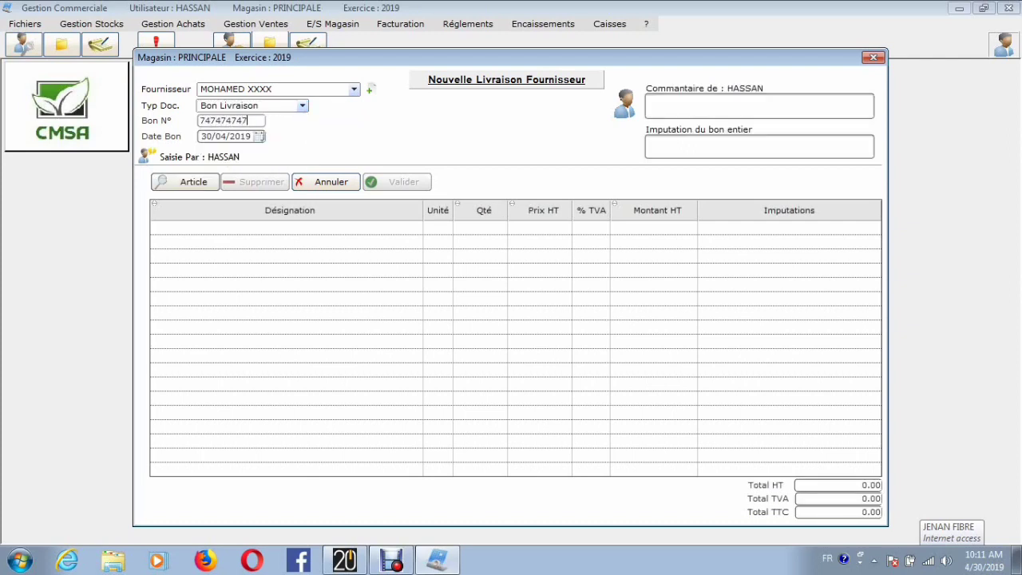
Step: Add the article PC PORTABLE I 5 to the supplier delivery note with a quantity of 12
click(288, 228)
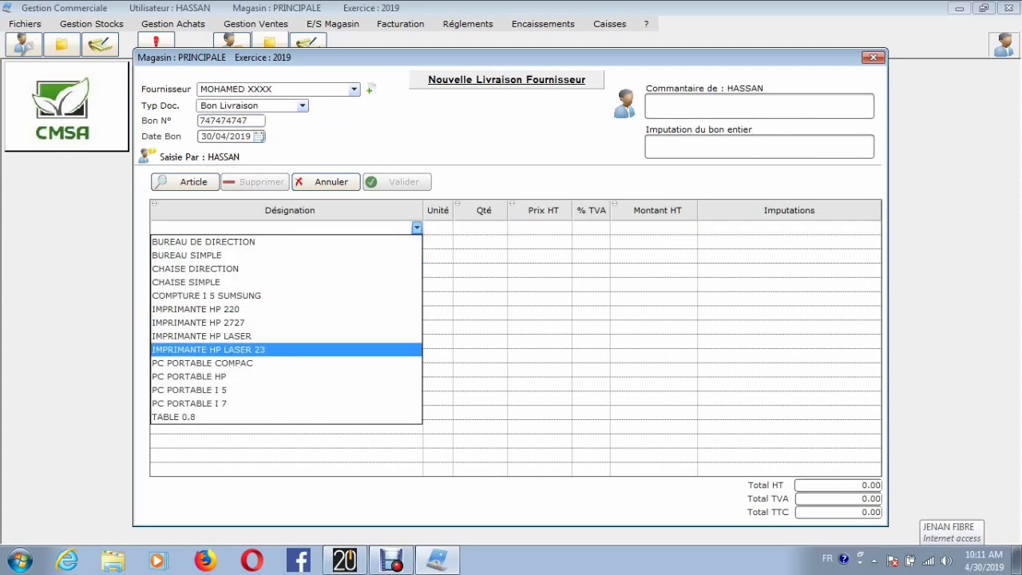
click(189, 389)
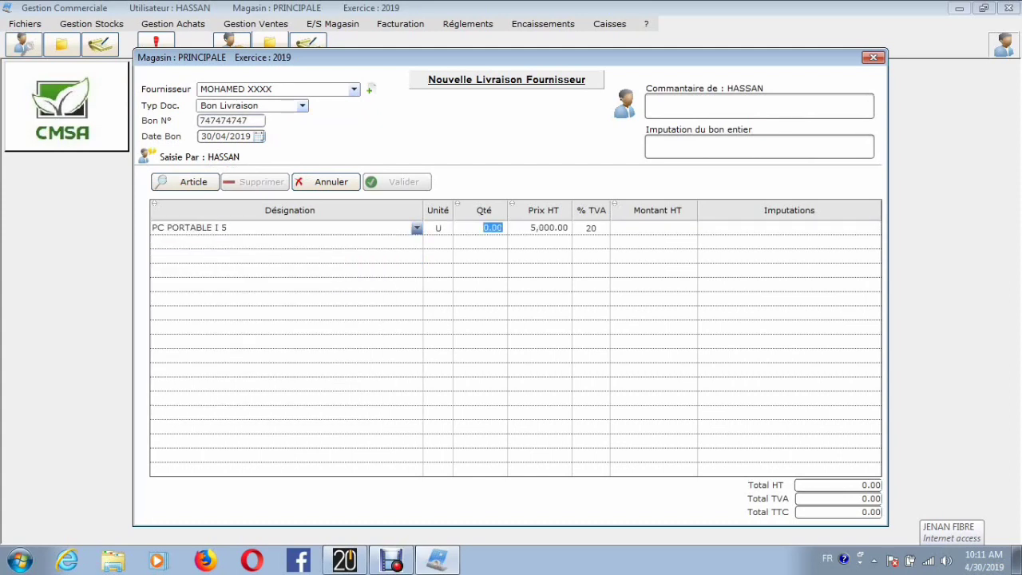
text(1212)
key(BackSpace)
key(BackSpace)
key(Return)
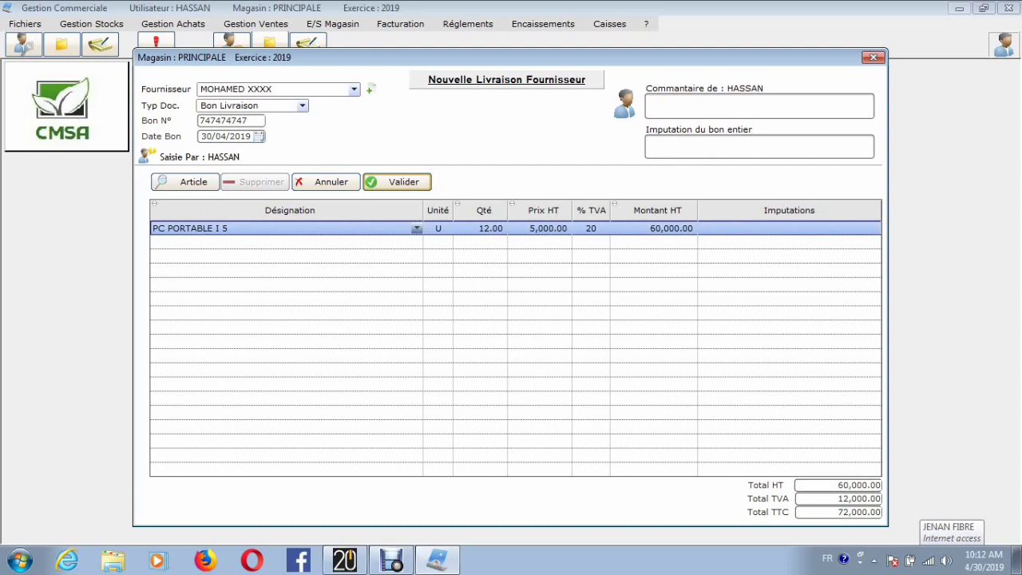
Step: Add the article BUREAU SIMPLE on the second line with a quantity of 1
click(383, 242)
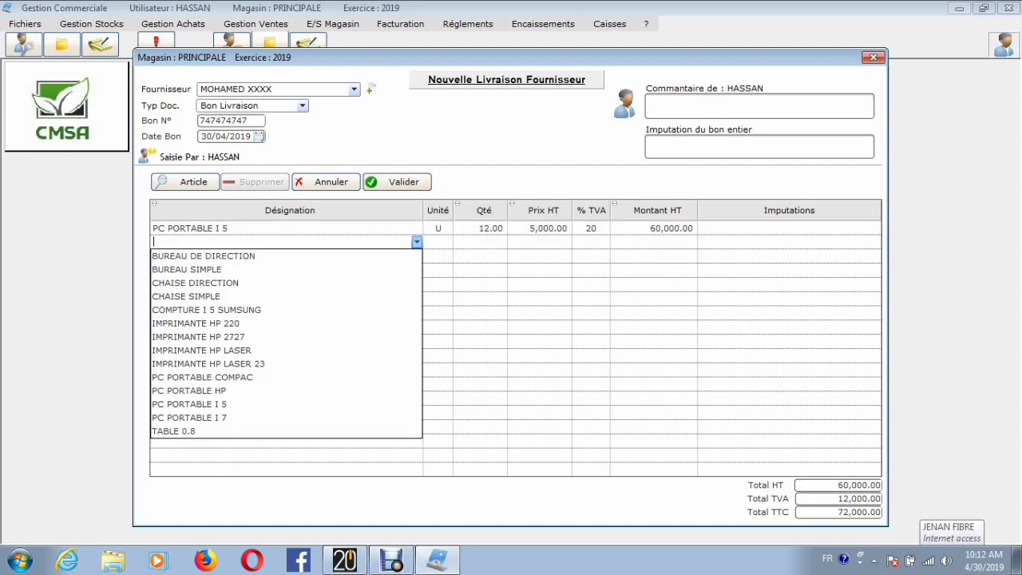
key(Return)
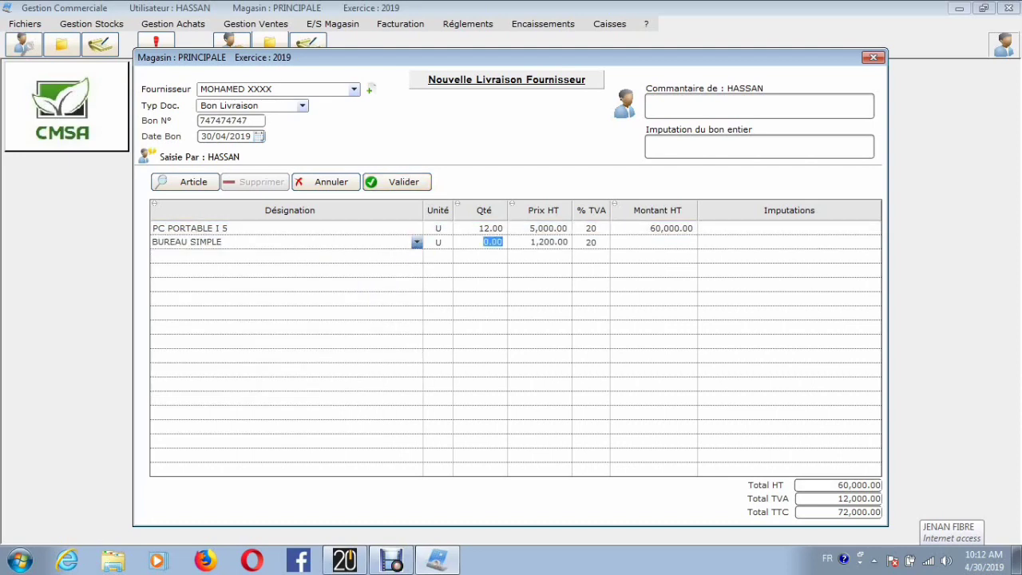
text(1)
key(Return)
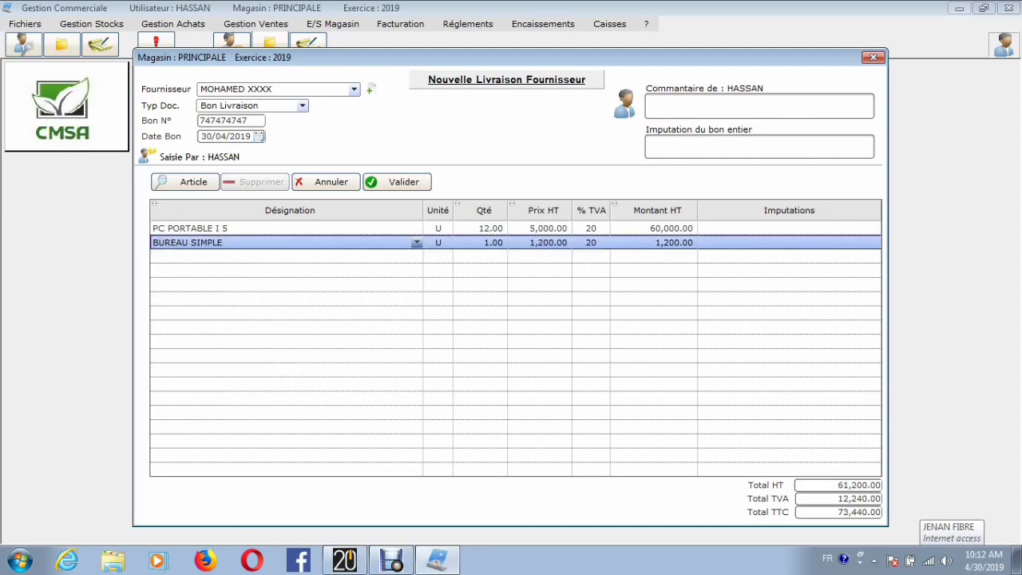
Step: Add a comment ending in "pour Chantier" to the supplier delivery note, validate the note and close its window
click(759, 106)
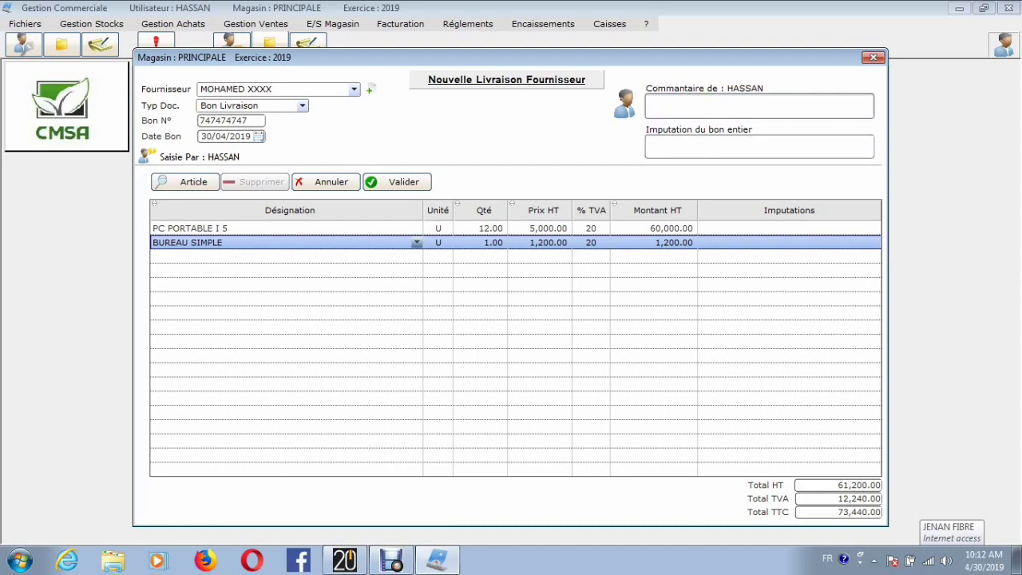
text(C pour Chantier X)
click(398, 182)
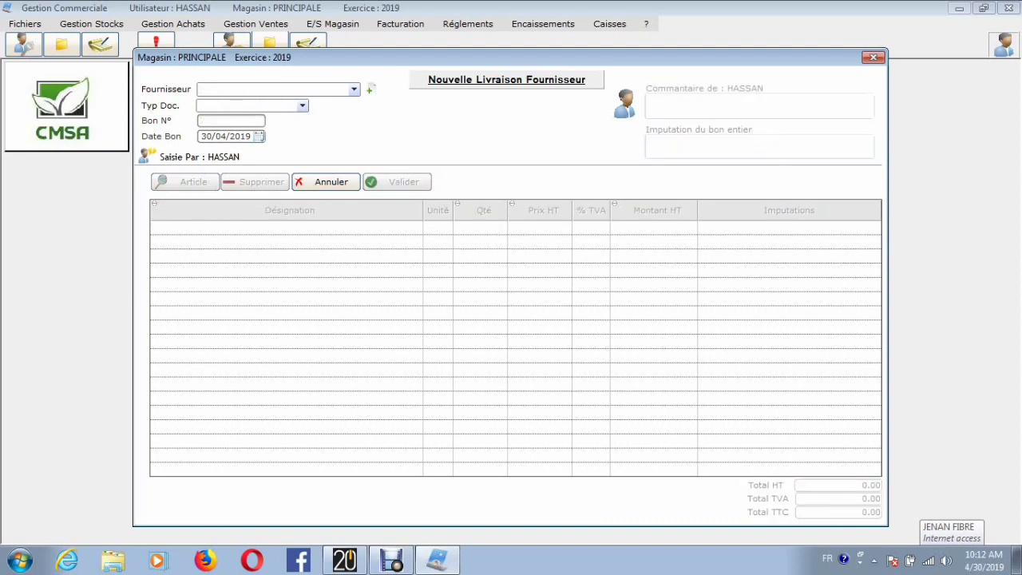
click(873, 56)
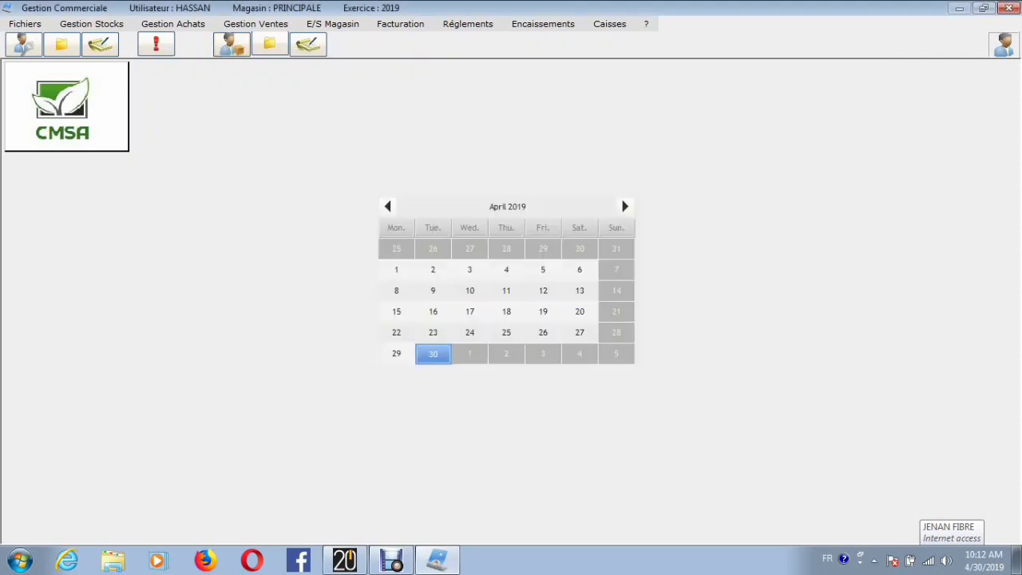
Step: Start a new client delivery note (Nouveau B.L Clients) of type Bon Livraison for the first client listed
click(401, 24)
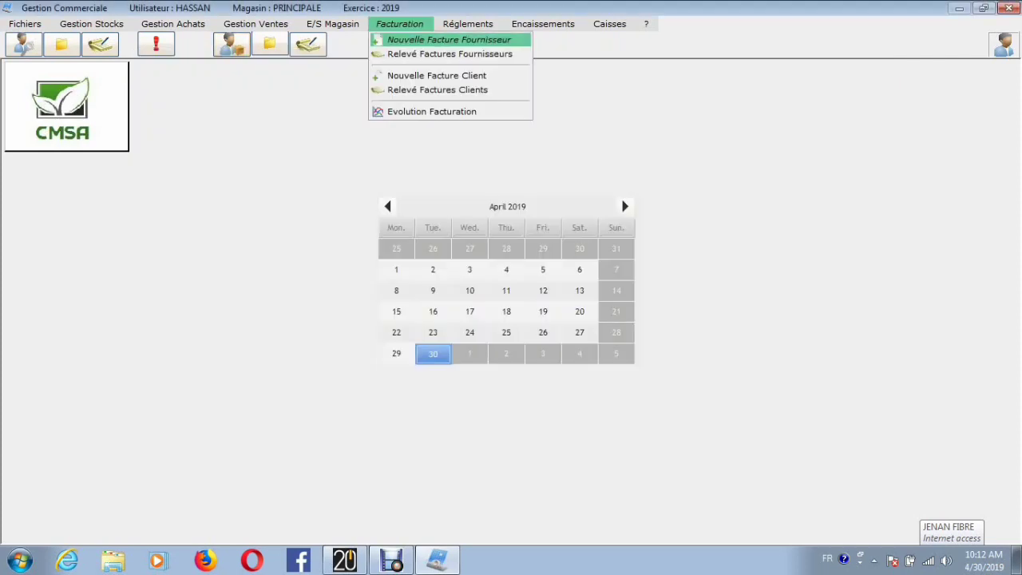
mouse_move(255, 24)
key(Down)
key(Up)
key(Up)
key(Down)
key(Down)
key(Right)
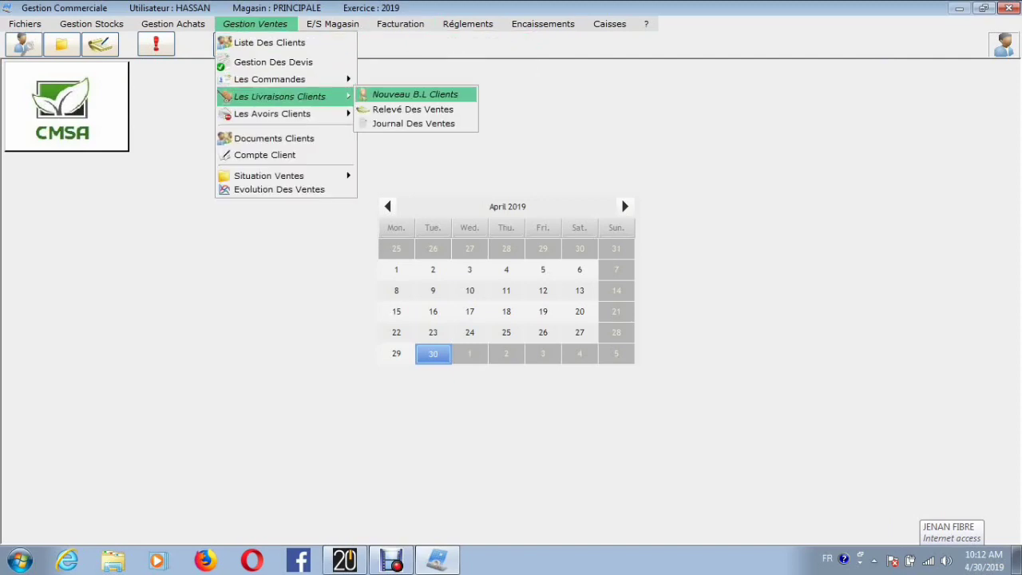
key(Return)
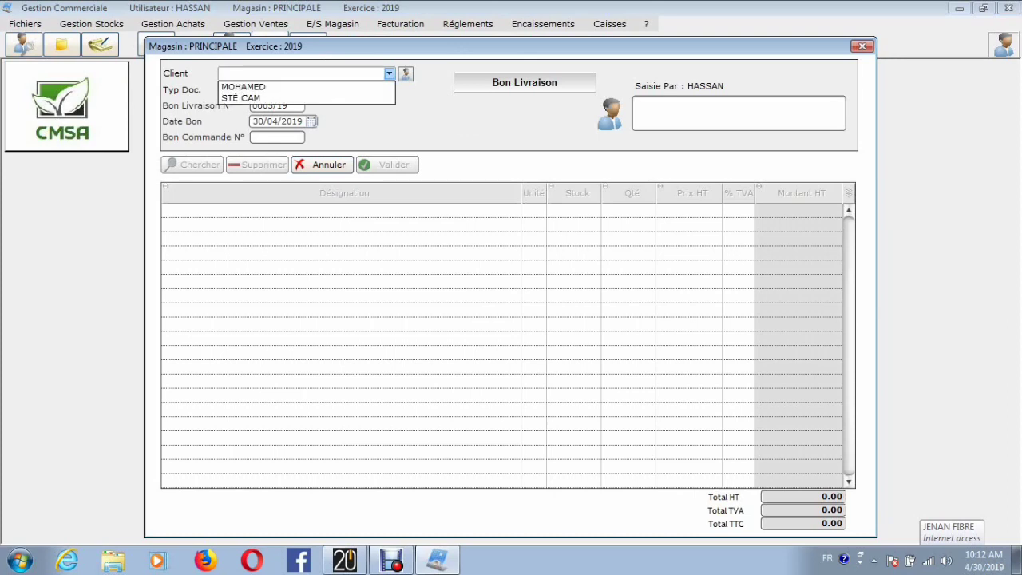
key(Up)
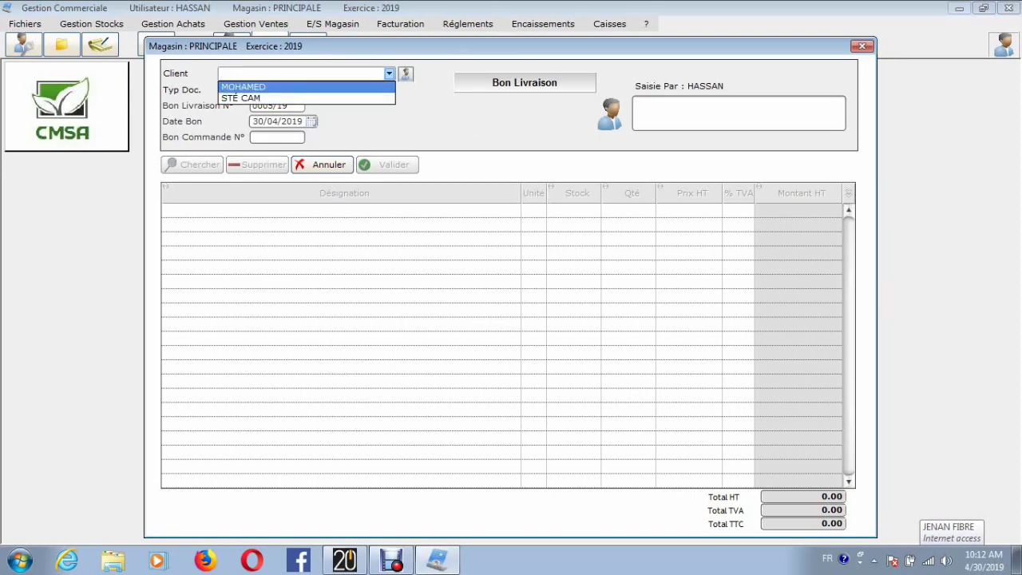
key(Return)
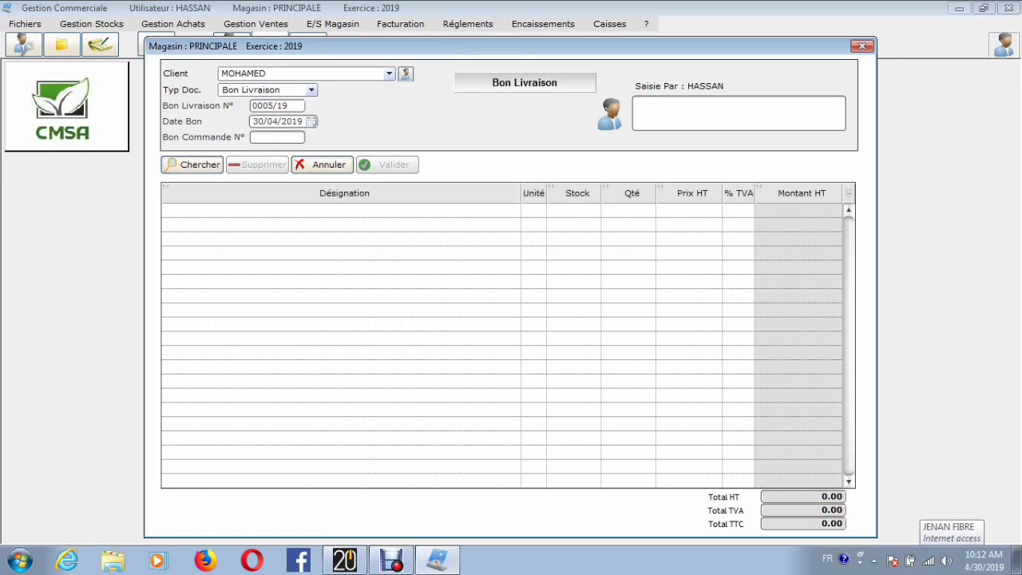
Step: Add the article COMPTURE I 5 SUMSUNG to the client delivery note with a quantity of 4
click(514, 211)
click(515, 211)
key(Down)
key(Down)
key(Down)
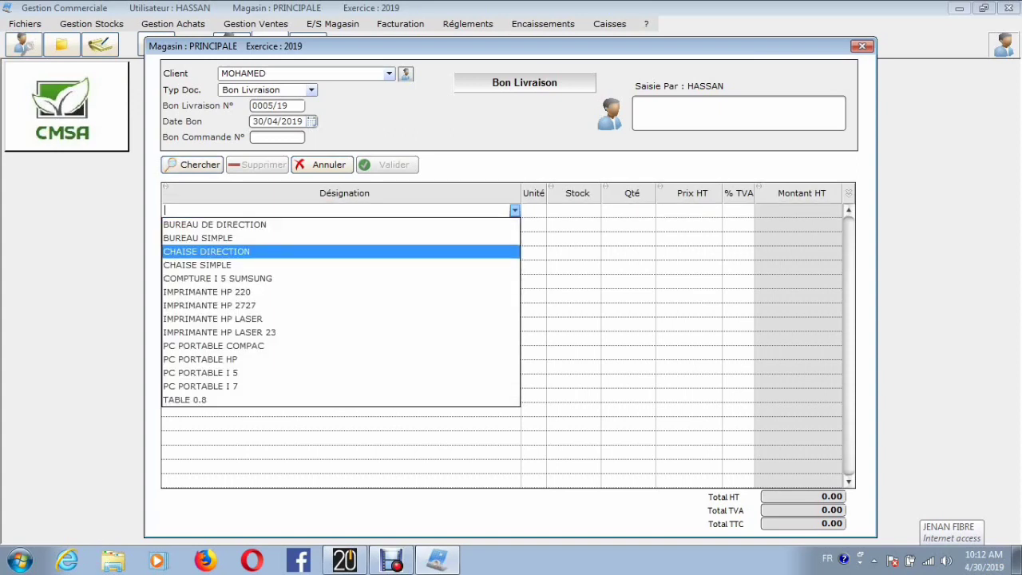
key(Return)
key(Return)
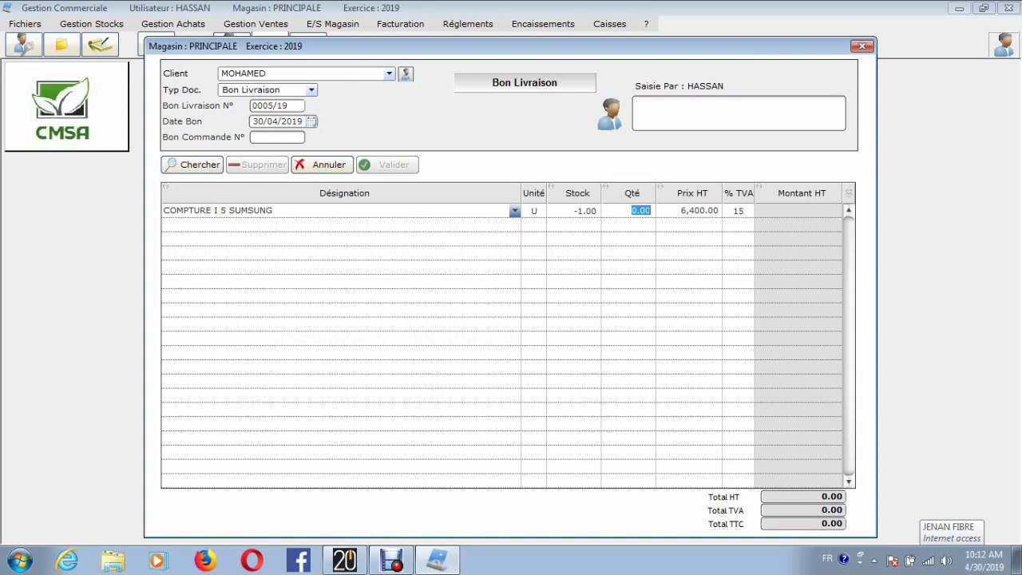
text(4)
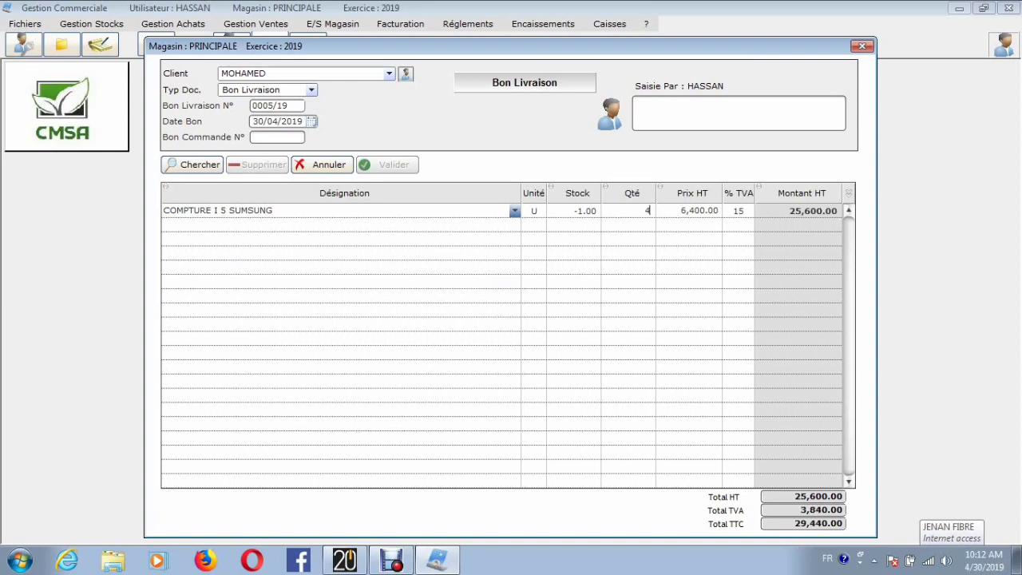
key(Return)
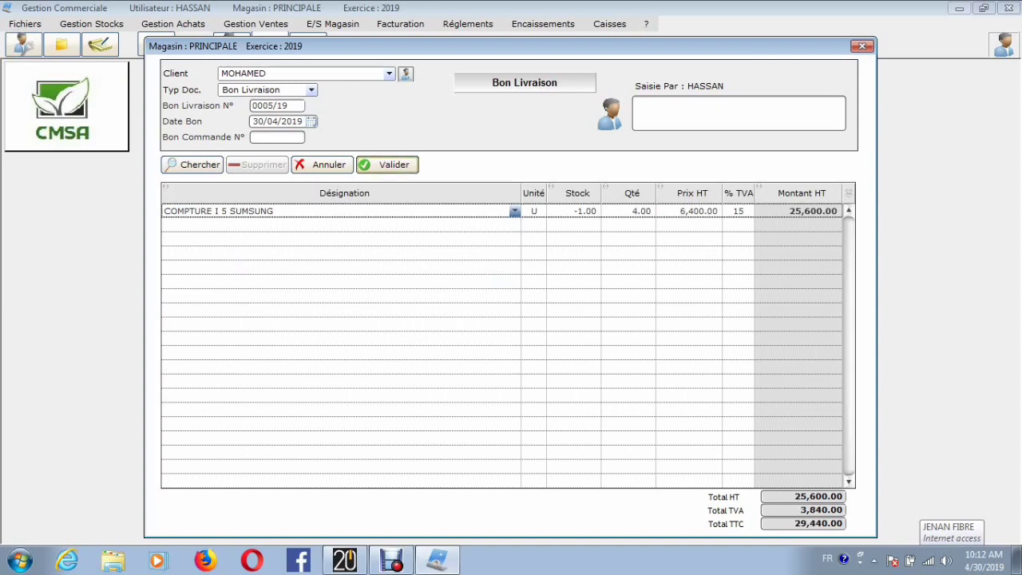
Step: Add the comment "c pour ......." to the client delivery note, validate it with collection postponed and no printing, and close its window
click(687, 112)
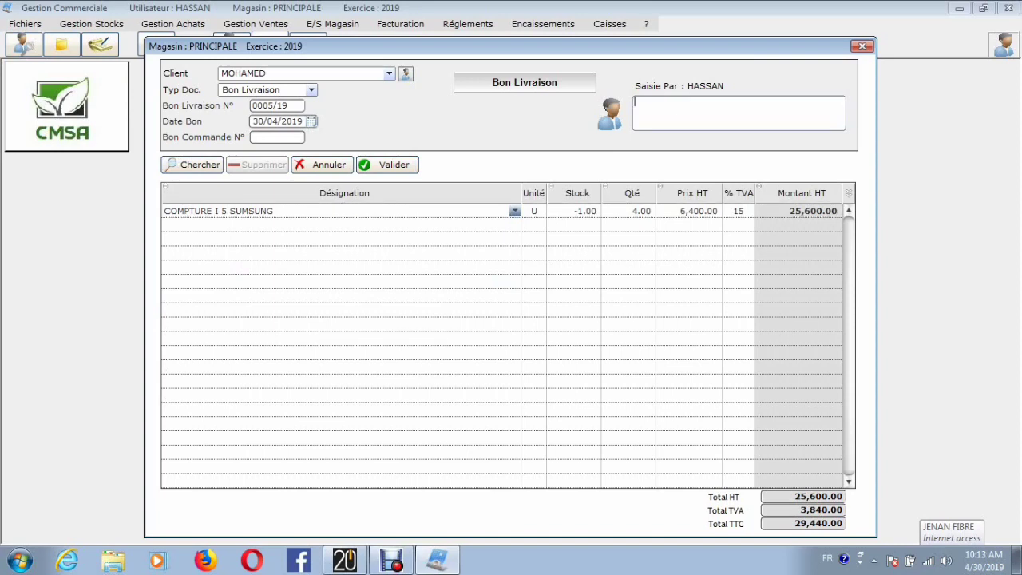
text(our .......)
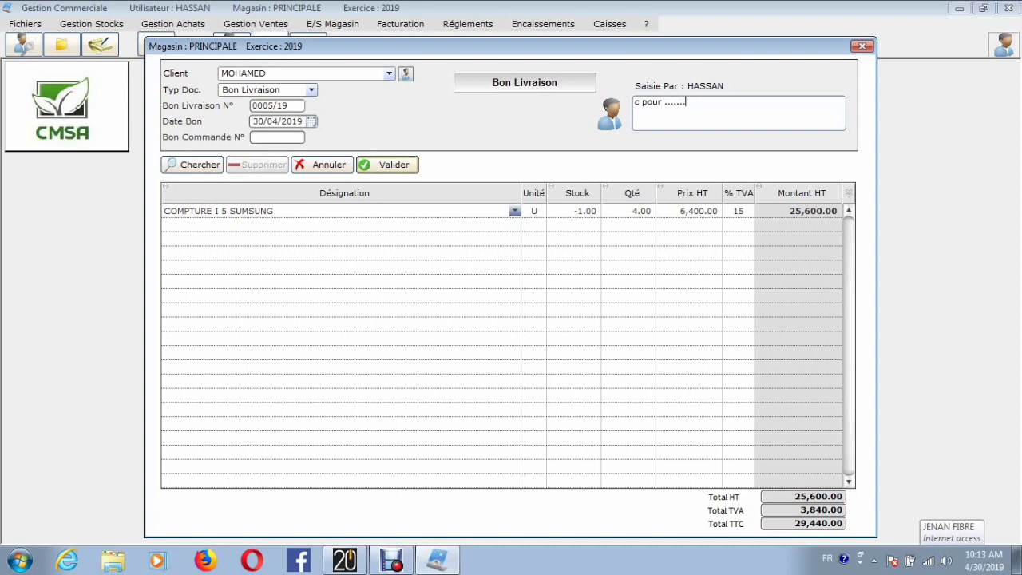
click(387, 165)
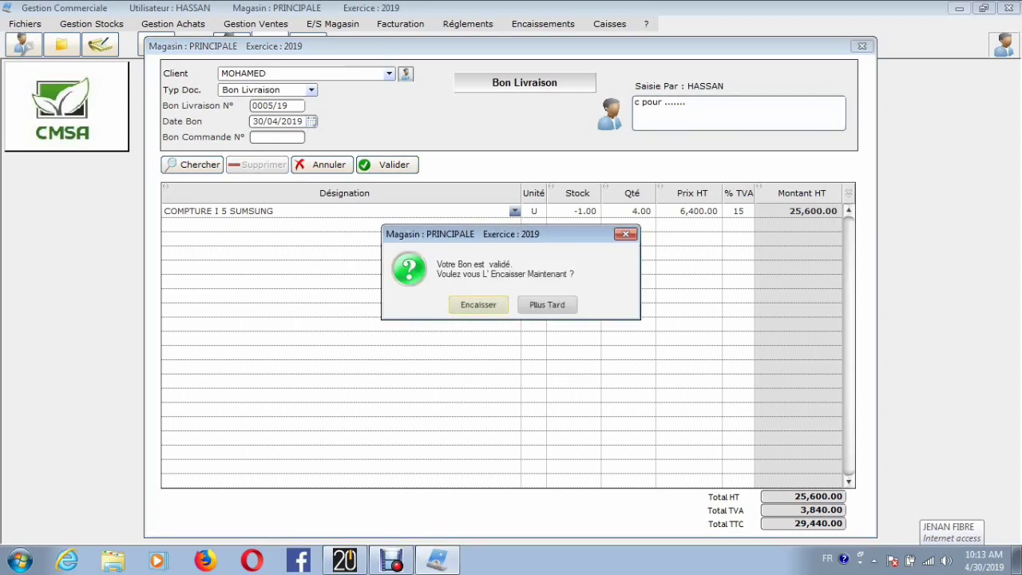
click(547, 305)
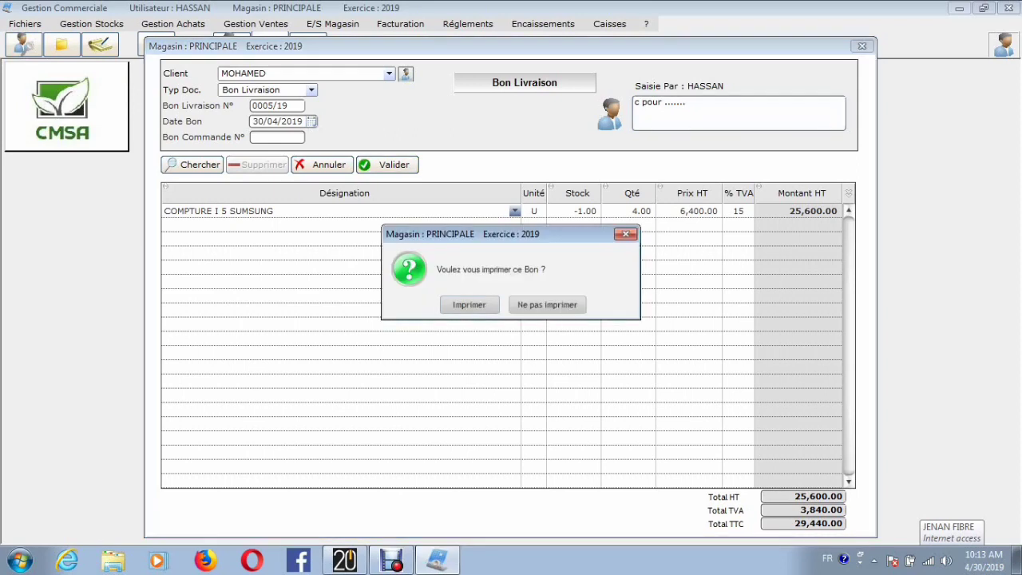
click(547, 304)
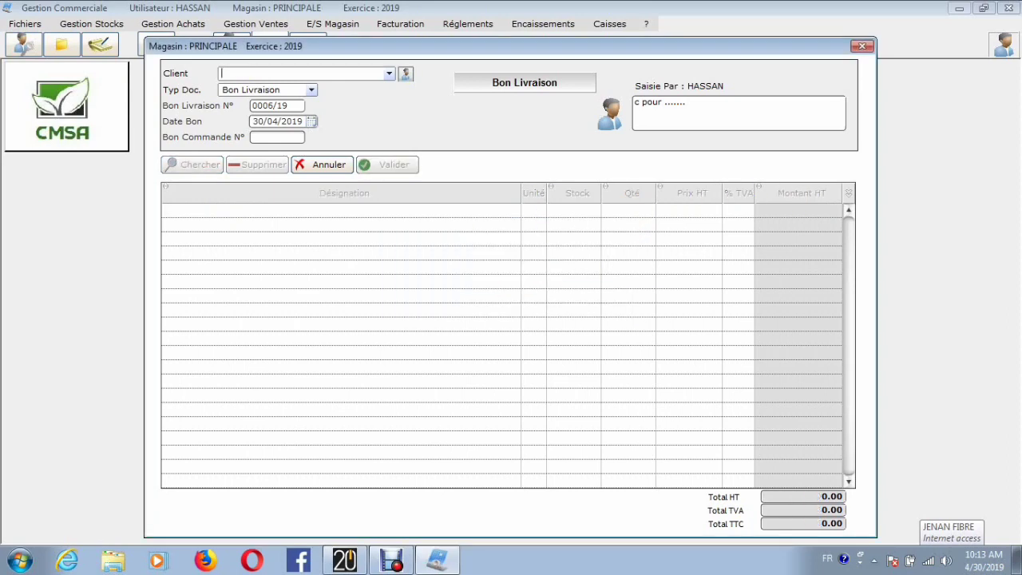
click(862, 47)
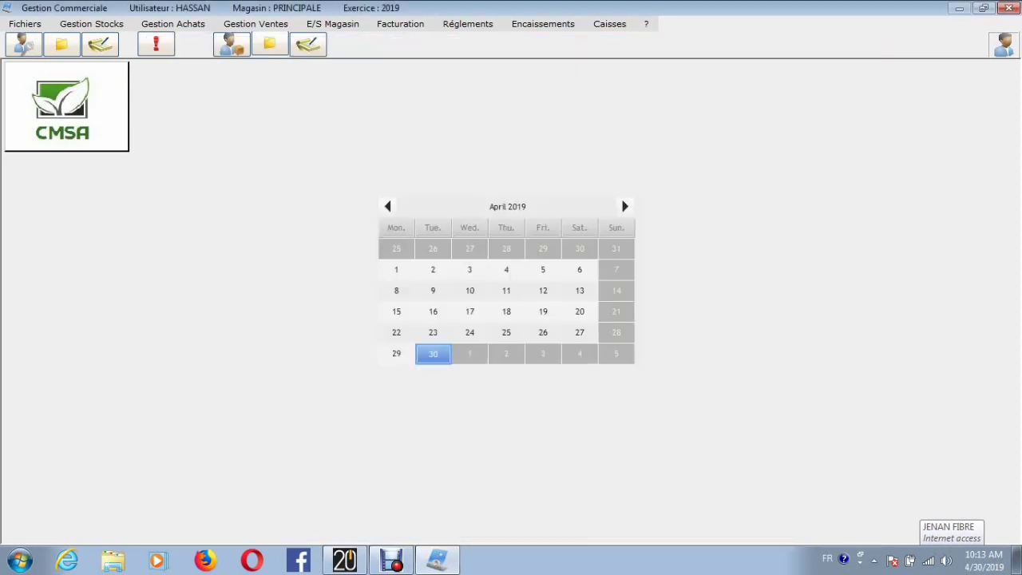
Step: Start a new client invoice (Nouvelle Facture Client) of type Facture Doit for the first client listed
click(400, 24)
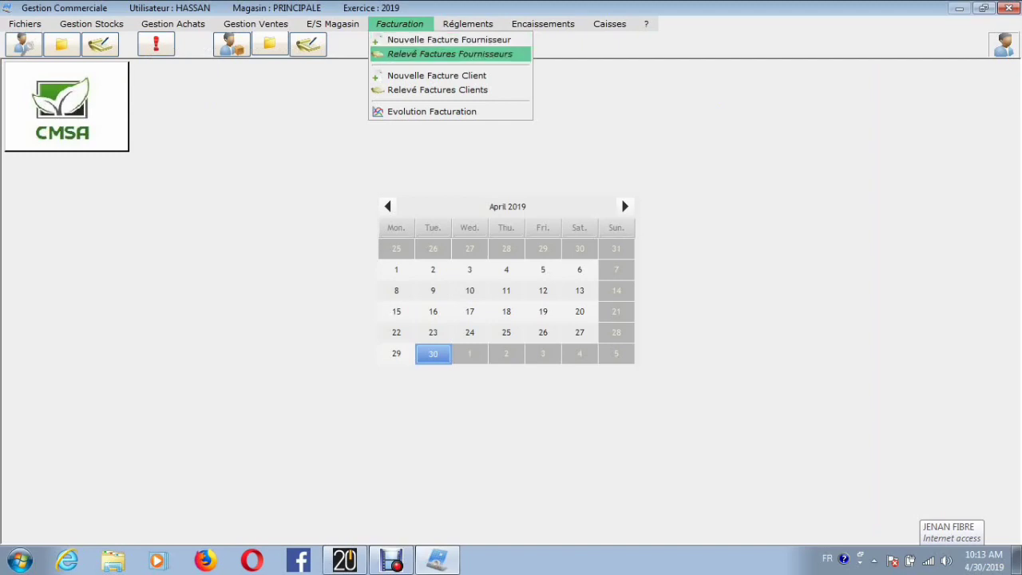
click(436, 75)
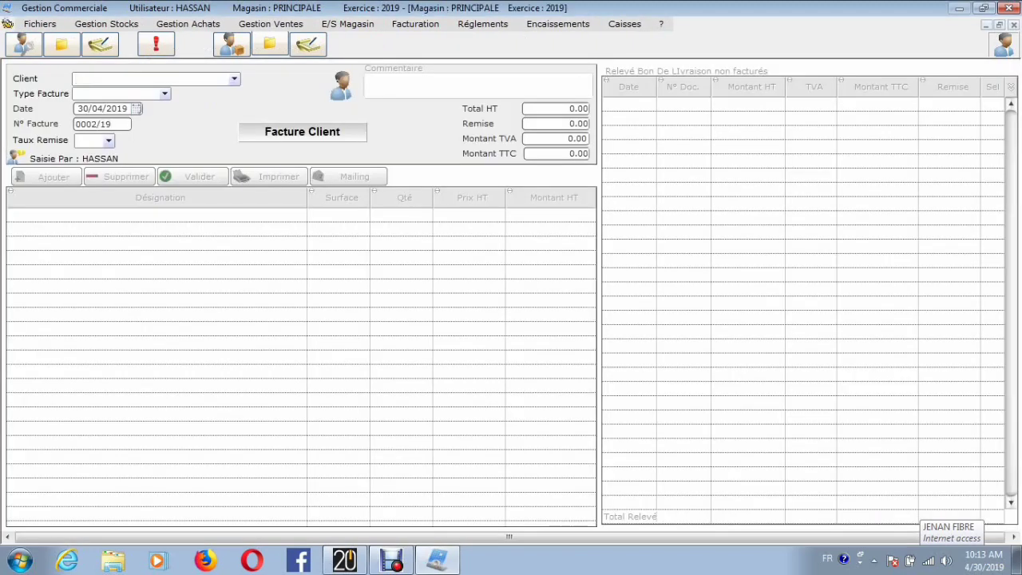
click(233, 79)
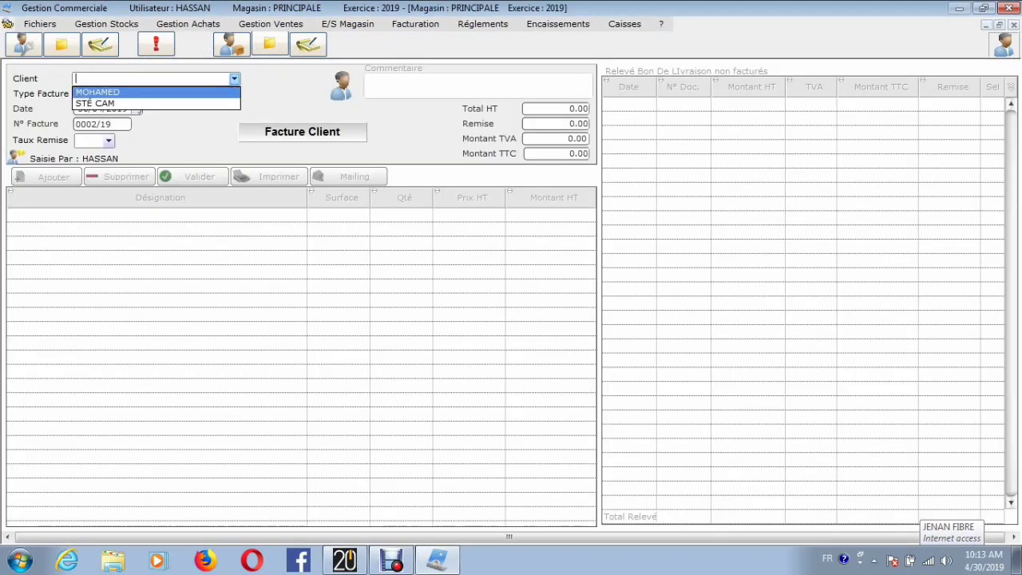
click(112, 92)
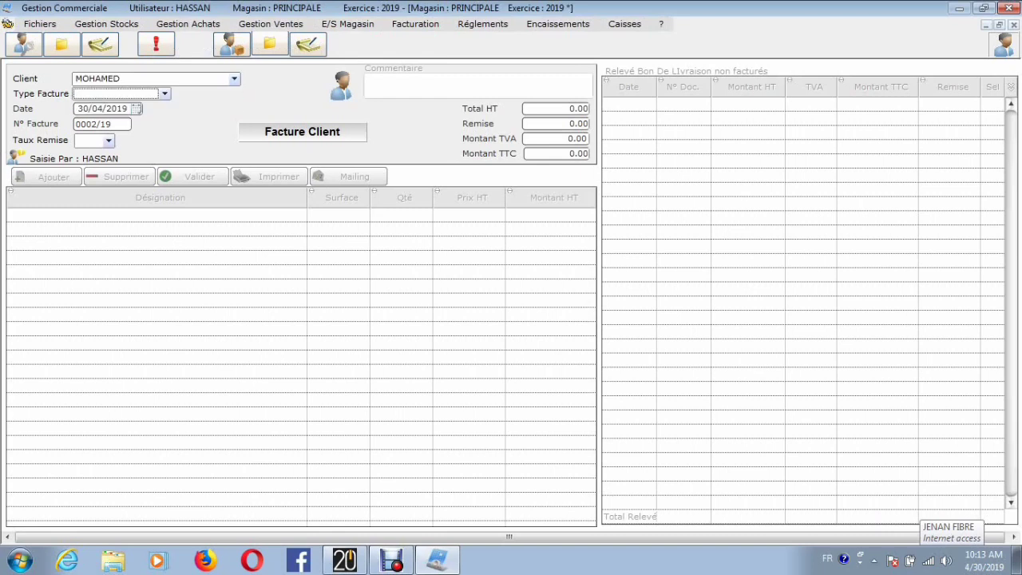
click(165, 94)
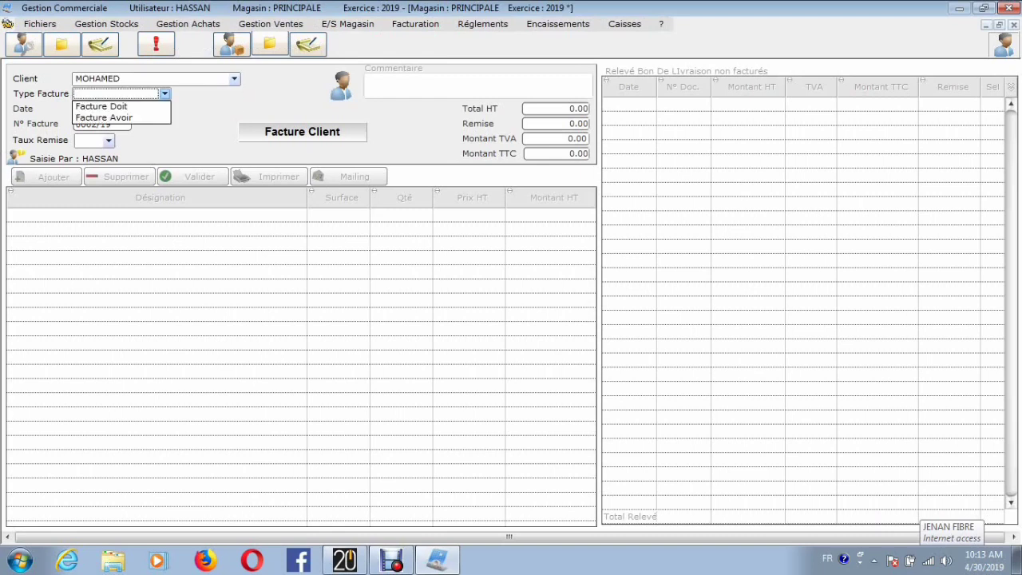
click(112, 106)
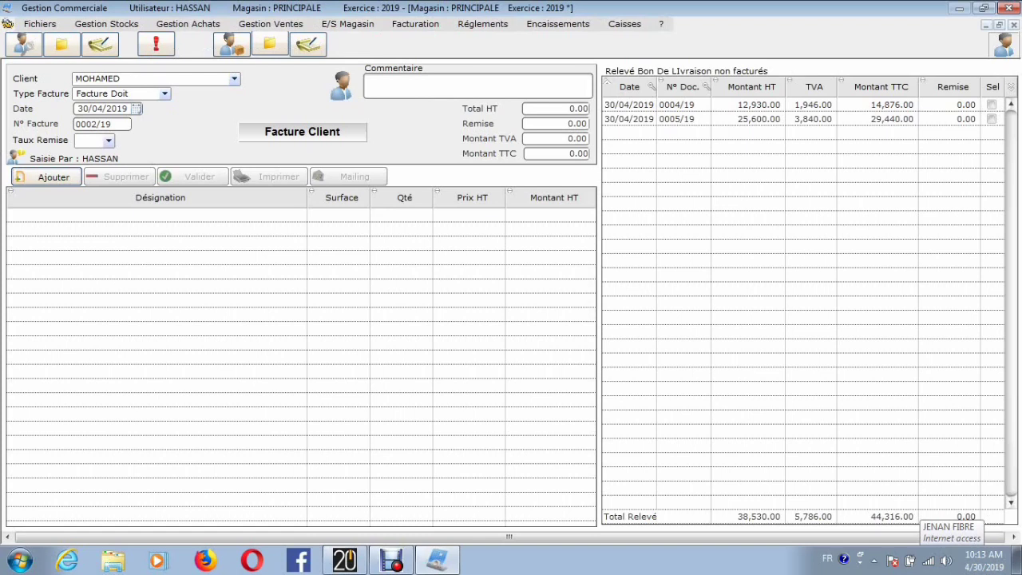
Step: Include both uninvoiced delivery notes in the client invoice, and close the invoice without validating it
click(992, 105)
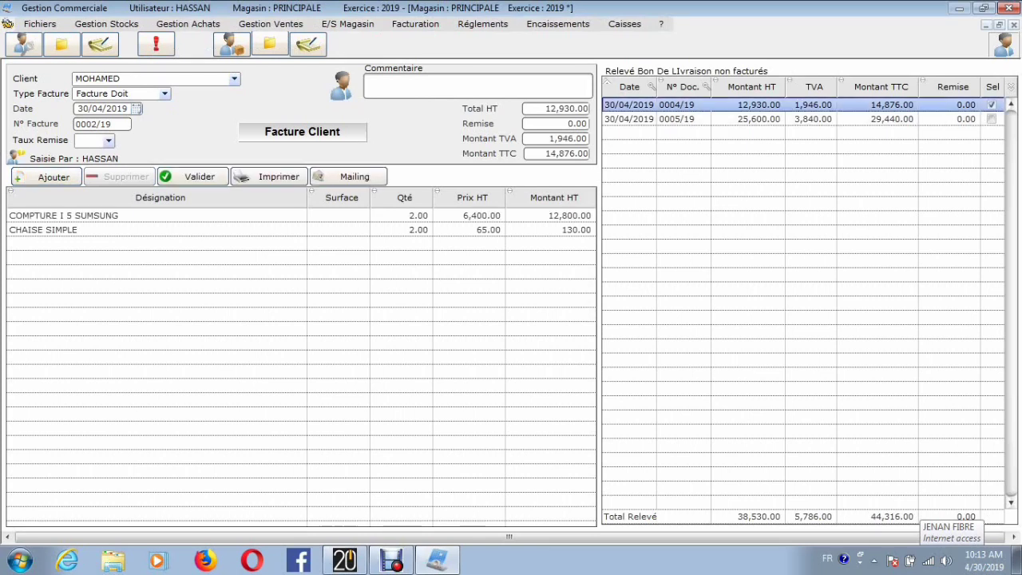
click(992, 119)
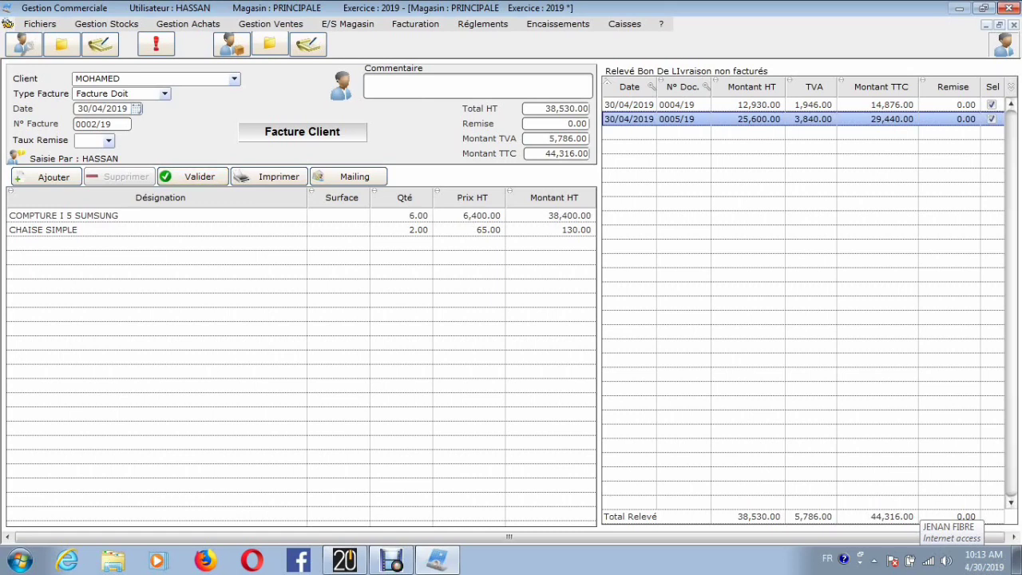
click(1014, 25)
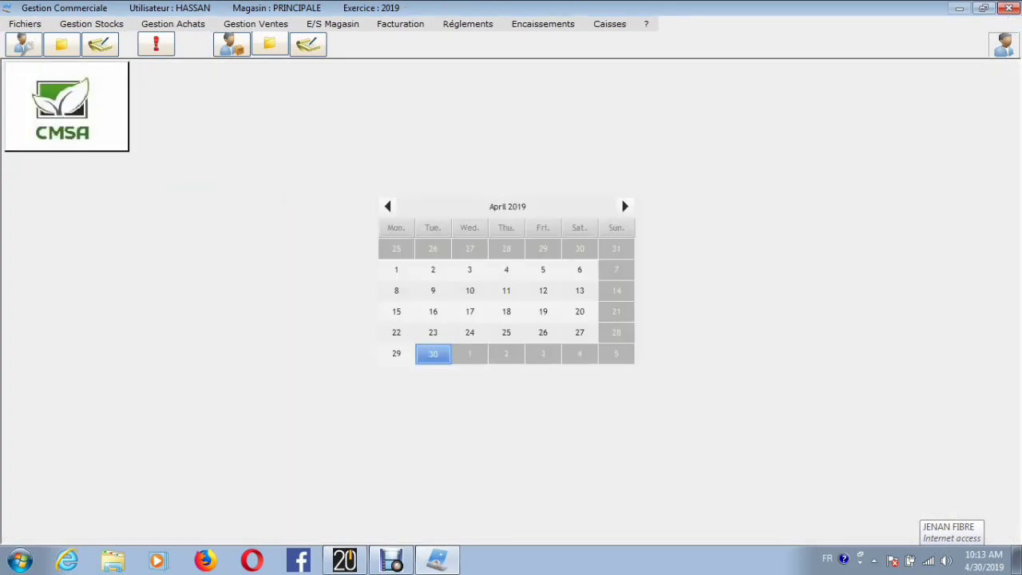
Step: Start a new supplier payment (Nouveau Réglement) for the first supplier listed and select all its unpaid purchases
click(468, 24)
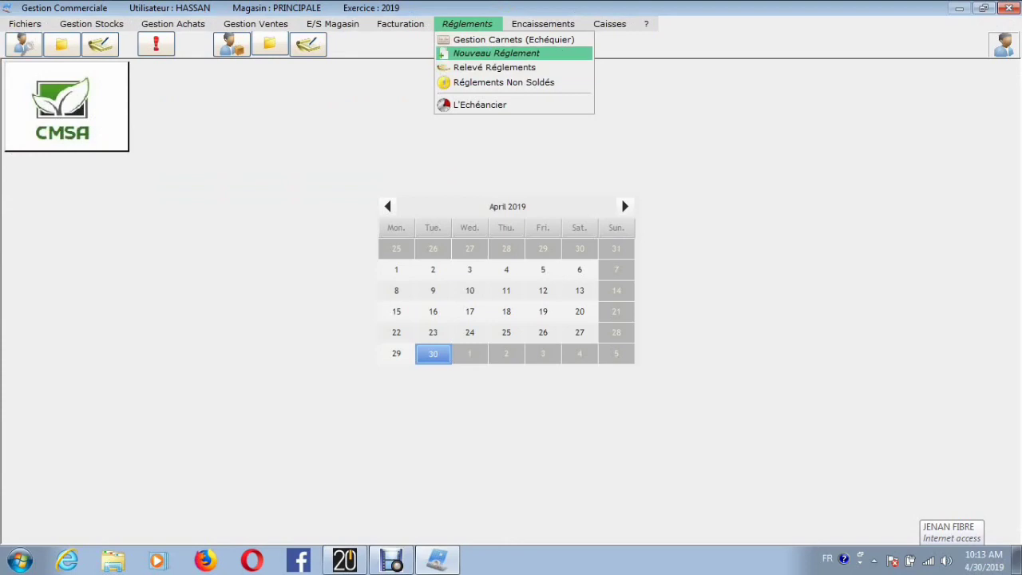
click(496, 53)
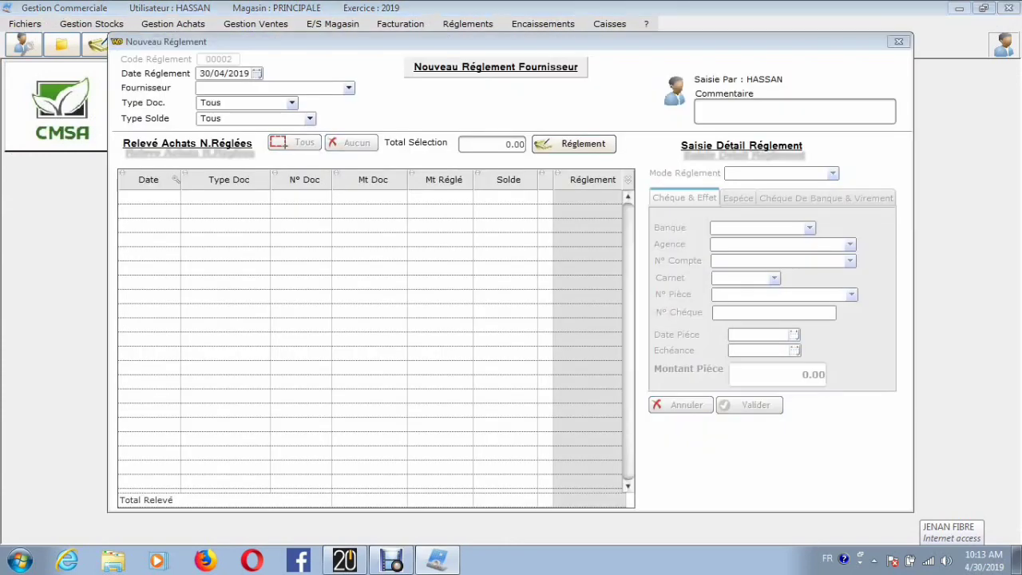
click(349, 88)
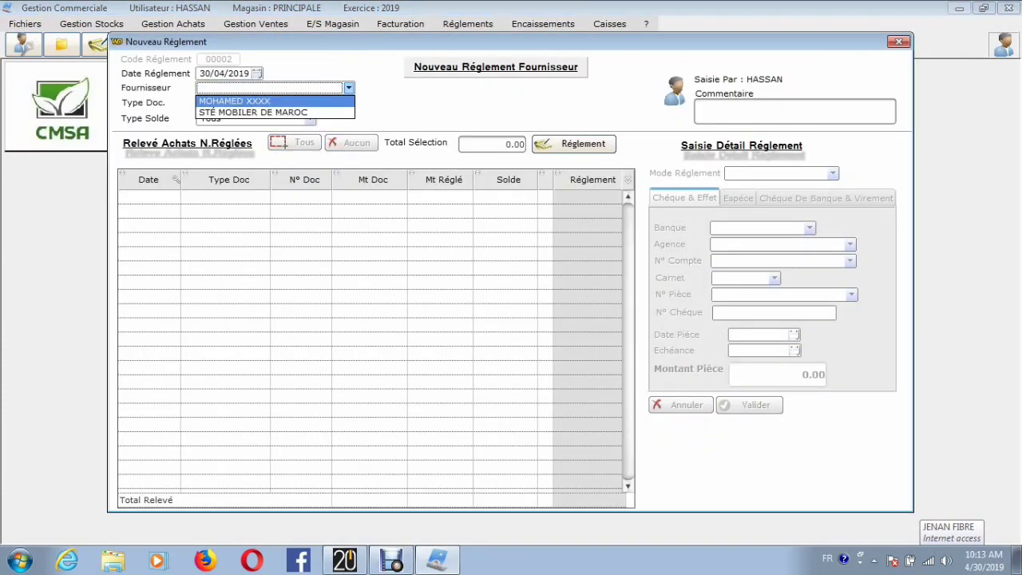
click(247, 100)
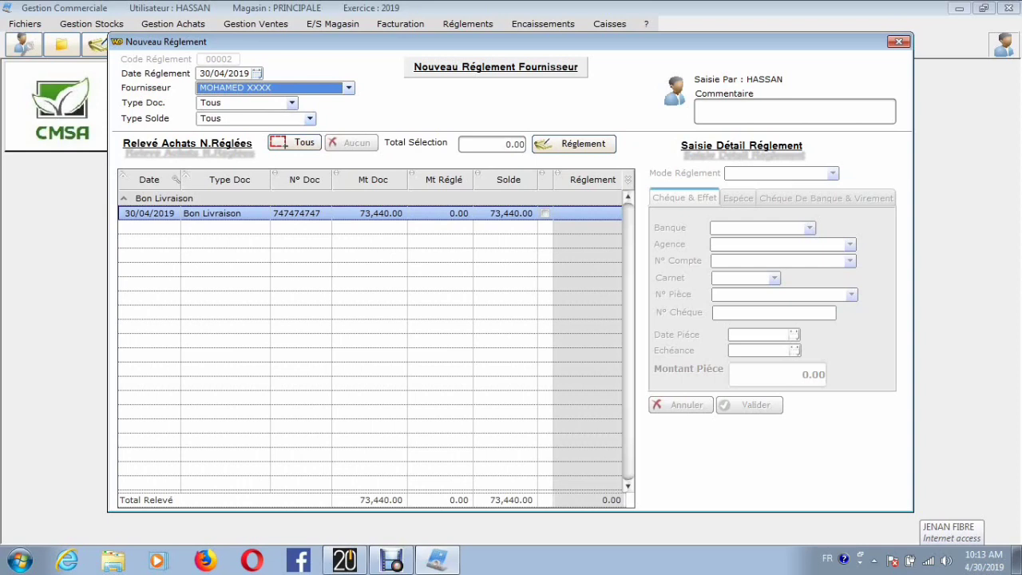
click(295, 142)
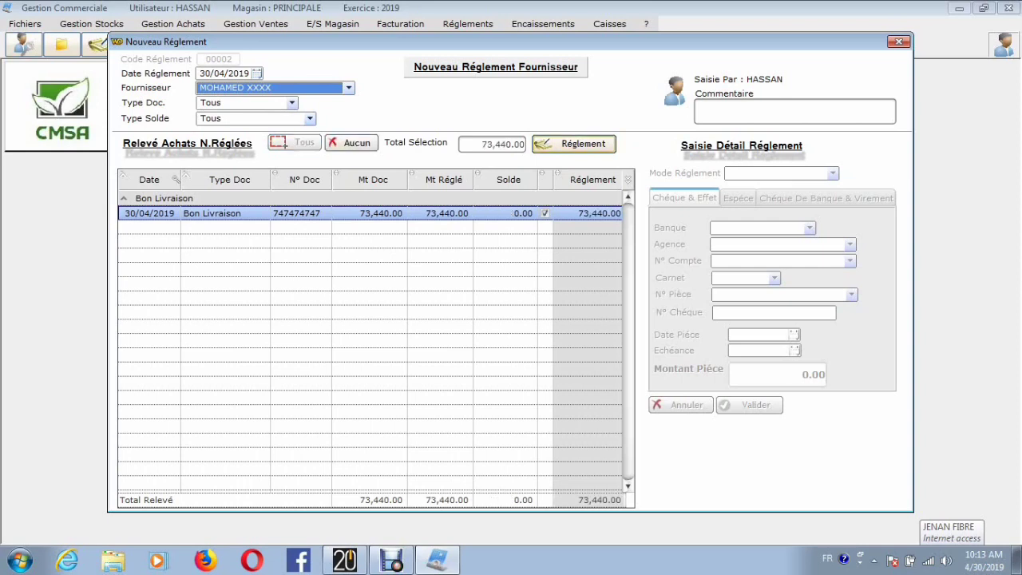
Step: Proceed to the payment details for the selected purchases and set the payment mode to Chéque Normal
click(574, 144)
click(832, 173)
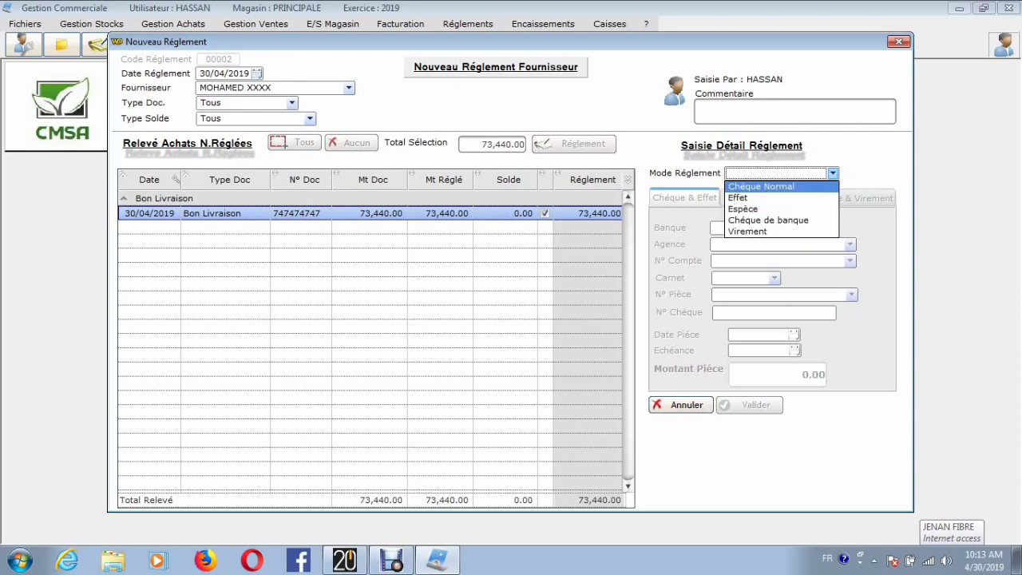
click(760, 186)
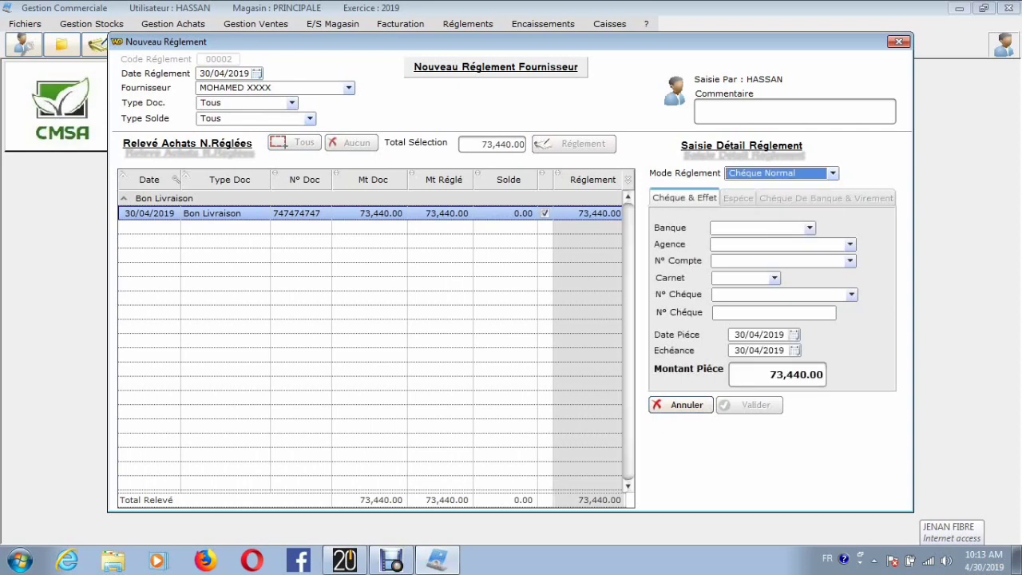
click(809, 228)
click(721, 241)
click(850, 244)
click(743, 257)
click(850, 261)
click(766, 272)
click(774, 278)
click(773, 278)
Step: Set the cheque's bank to SGMB and agency to AGADIR DAKHLA, and choose its account and chequebook 788
click(809, 228)
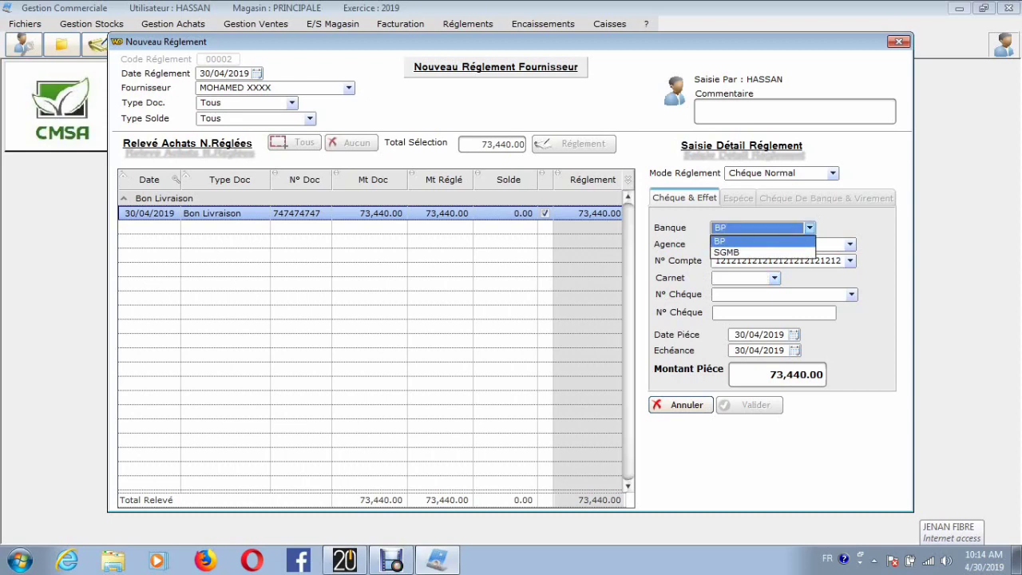
click(727, 240)
click(850, 245)
click(750, 258)
click(849, 260)
click(774, 274)
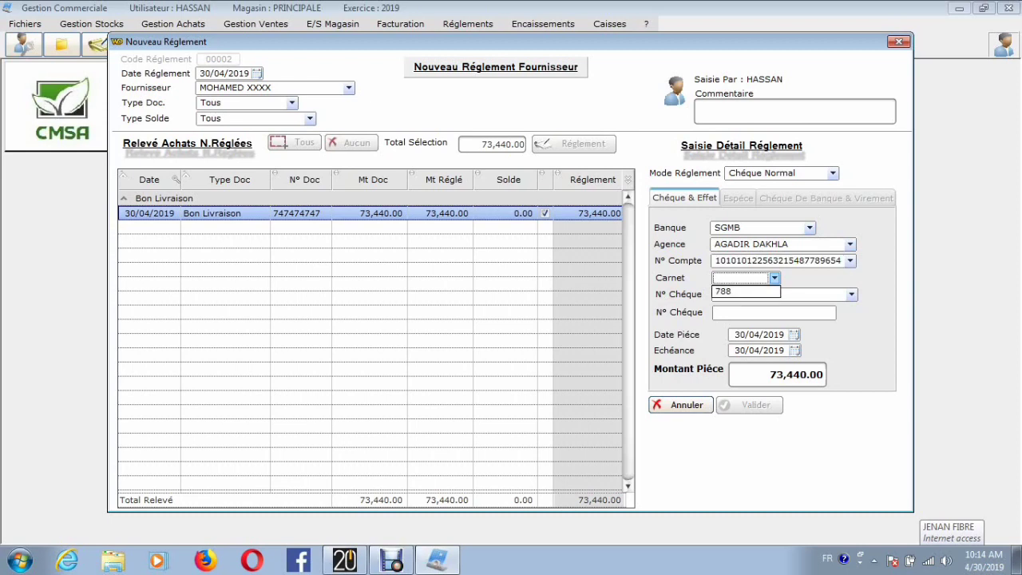
click(743, 287)
Step: Choose the first available cheque number, validate the supplier payment and close its window
click(852, 294)
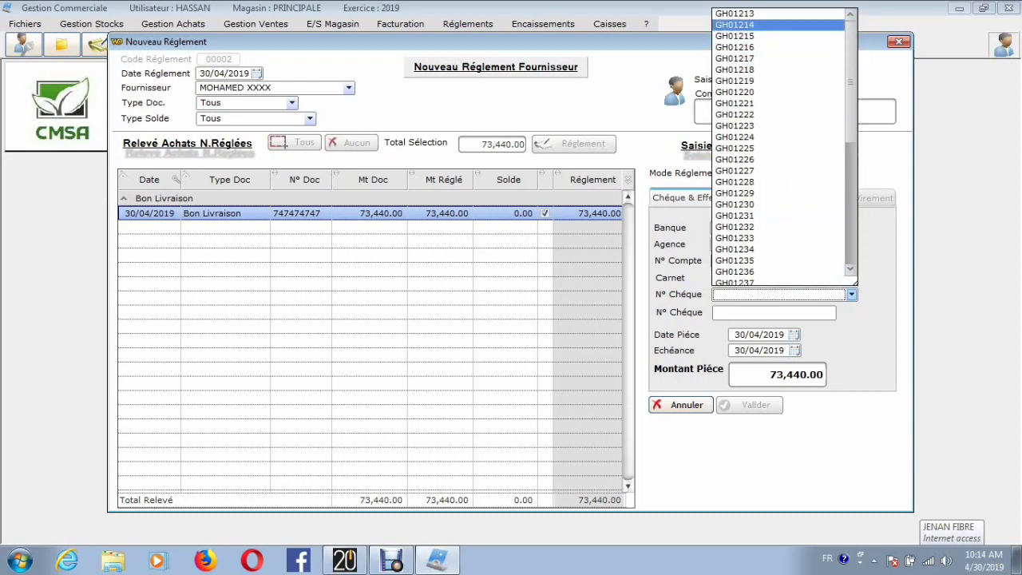
click(767, 14)
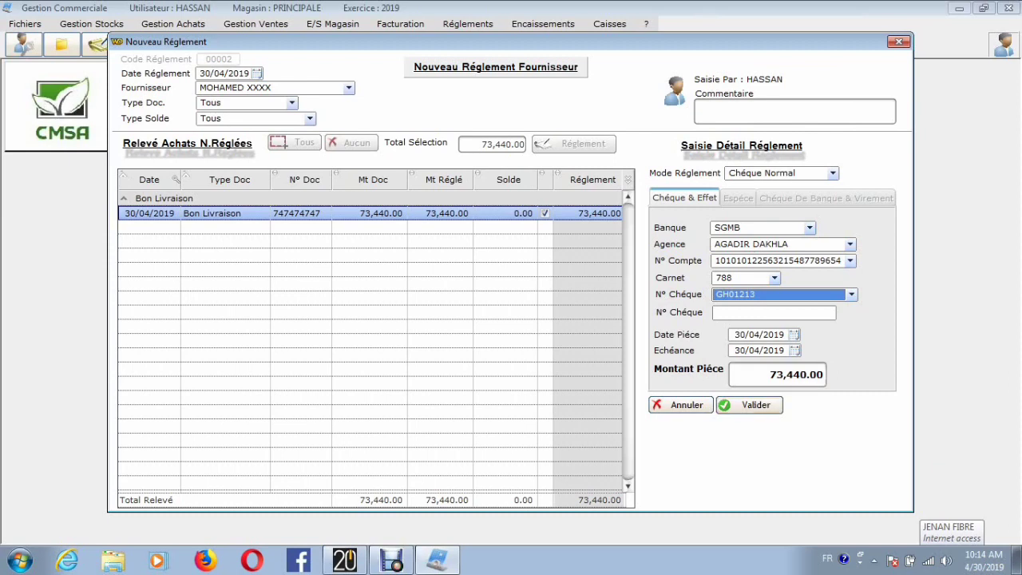
click(749, 405)
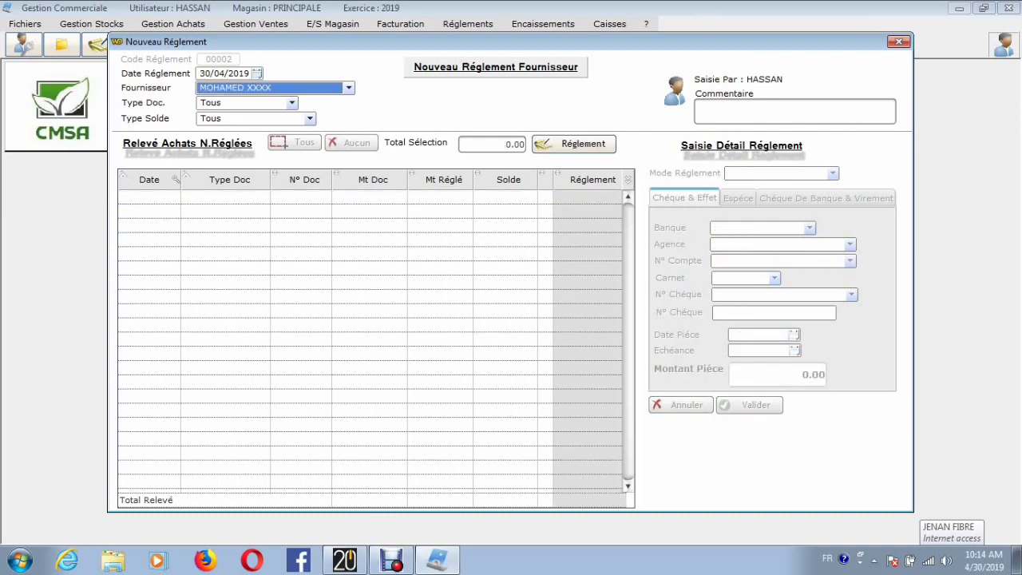
click(899, 42)
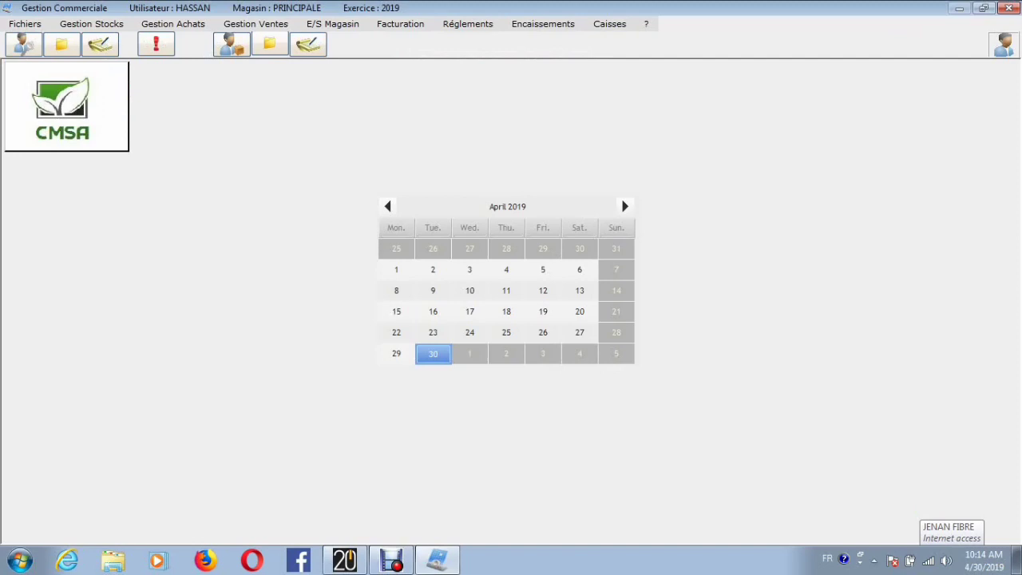
Step: Review the monthly histogram of purchases in Evolution Des Achats and close the view
click(172, 23)
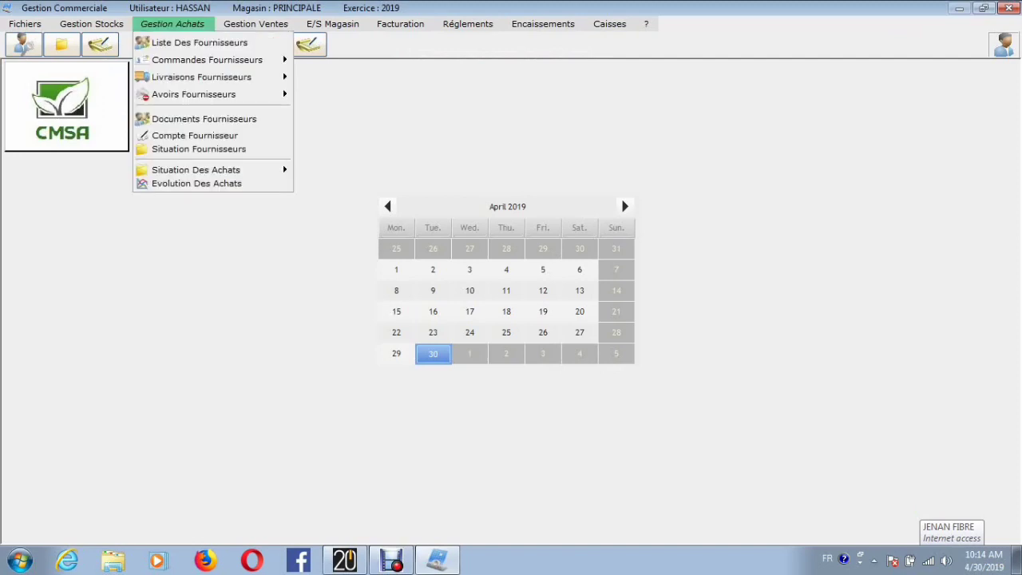
click(183, 183)
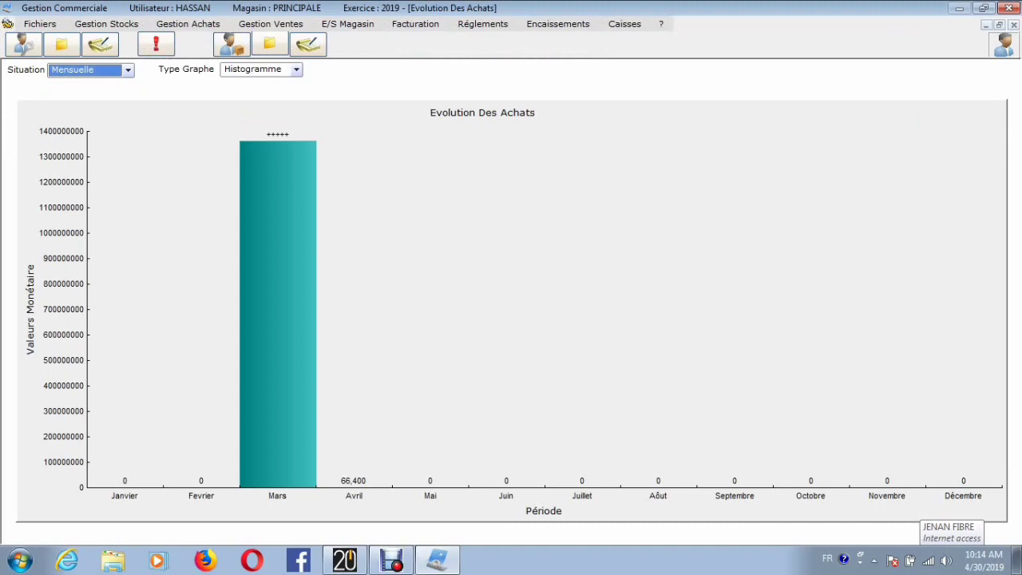
click(1013, 24)
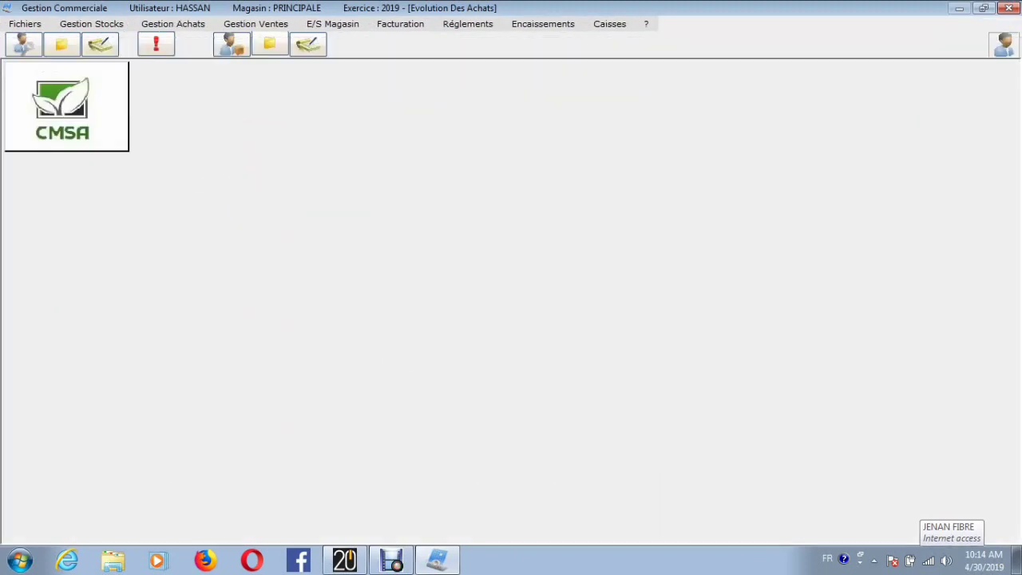
Step: Review the monthly purchases situation by supplier, slightly narrowing the Mars column, and close the view
click(172, 23)
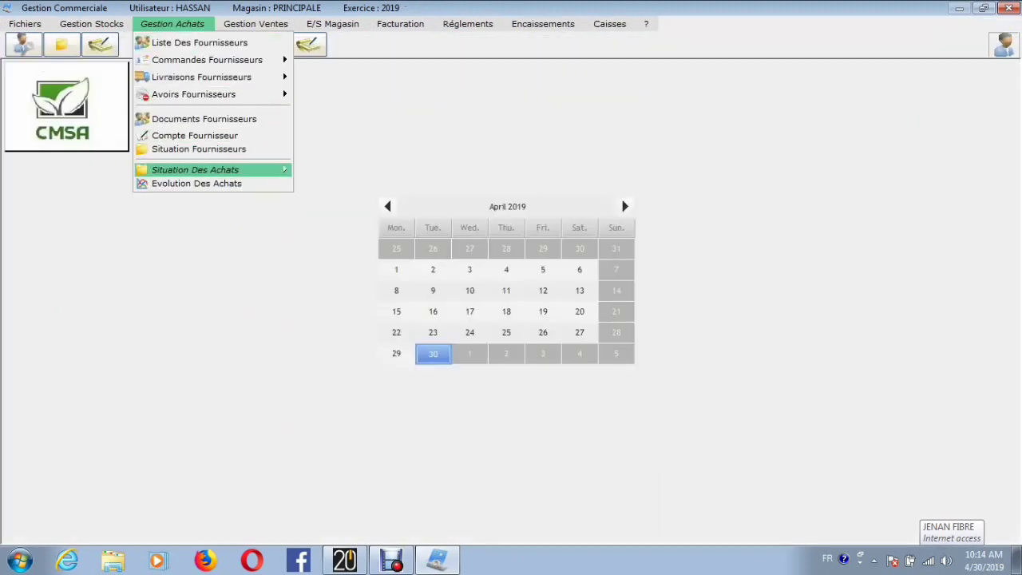
mouse_move(196, 170)
click(363, 169)
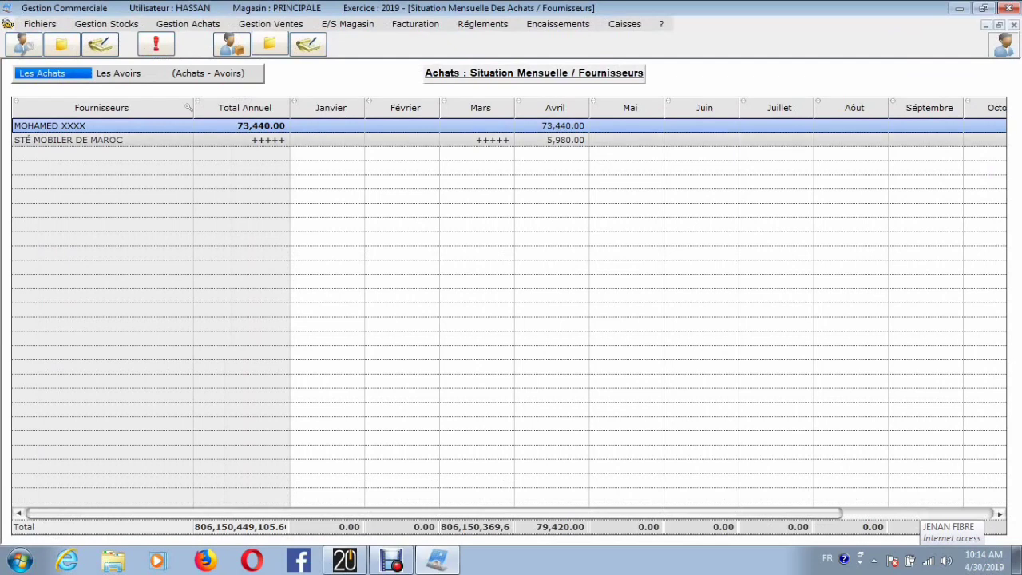
mouse_move(514, 108)
mouse_down()
mouse_move(600, 108)
mouse_move(470, 108)
mouse_move(500, 108)
mouse_up()
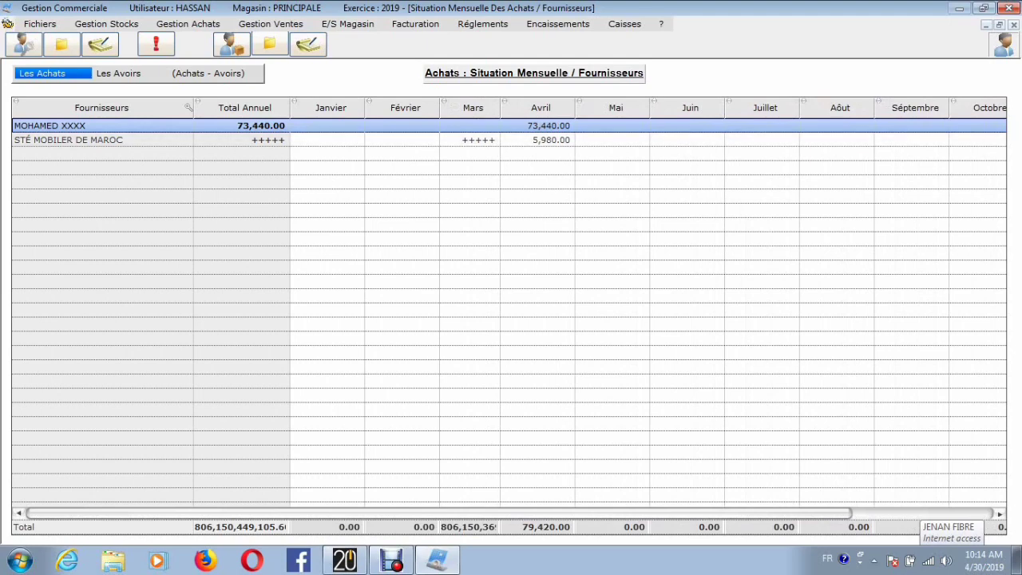
click(1014, 25)
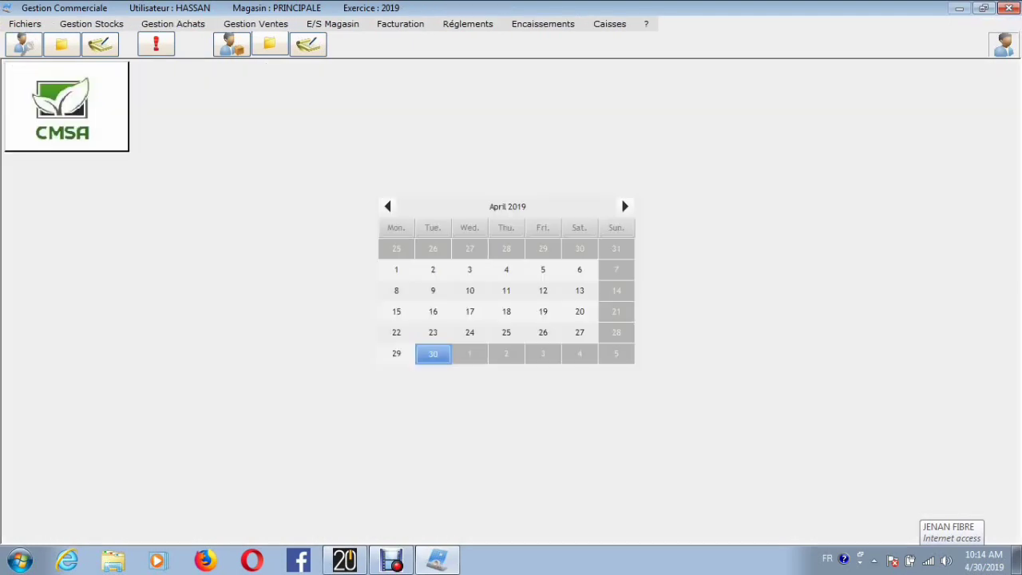
Step: Review the Compte Clients statement for all clients from 01/04/2019 to 30/04/2019 and close it
click(255, 23)
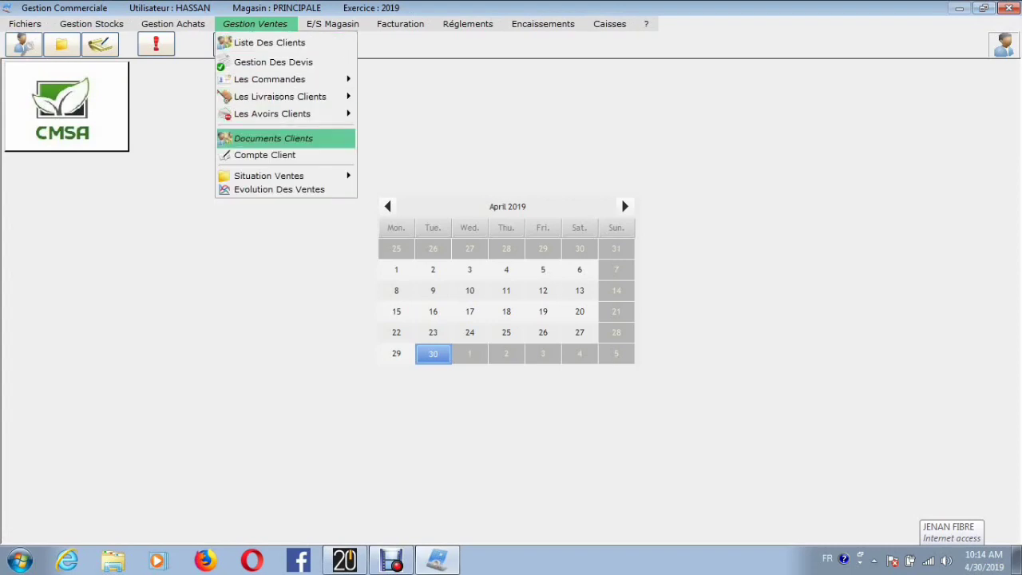
click(265, 155)
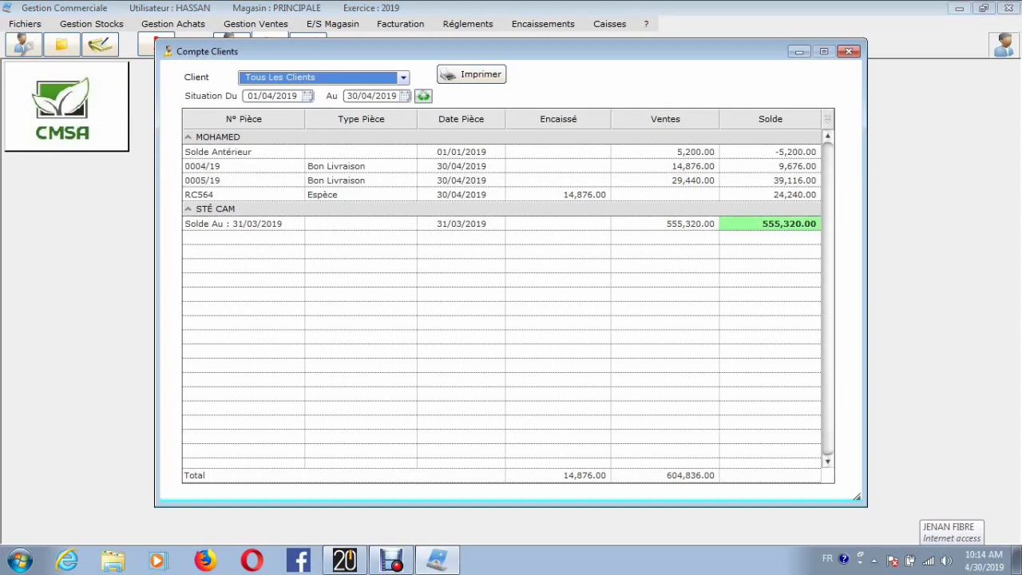
click(849, 51)
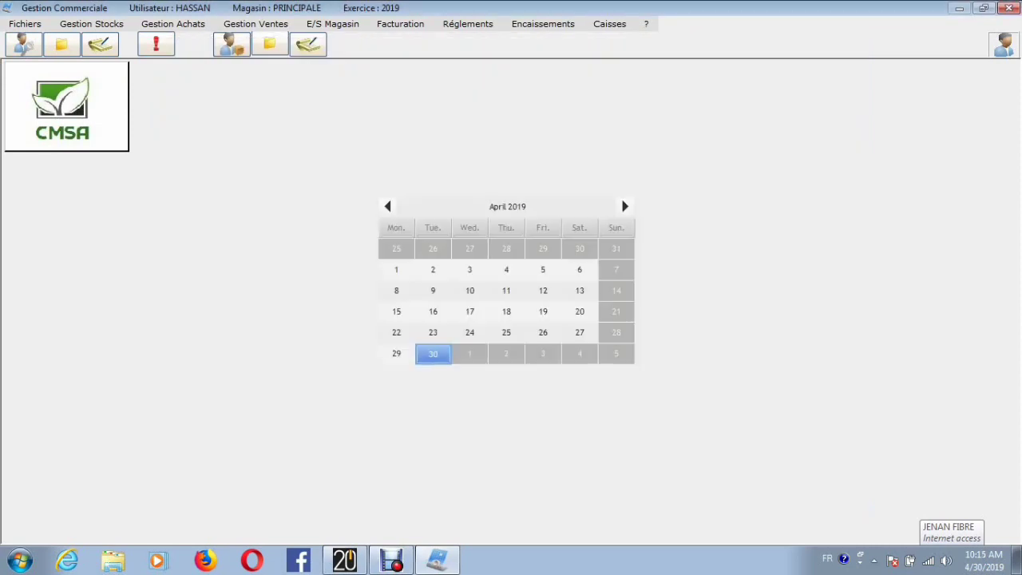
Step: Review the Compte Fournisseurs statement for all suppliers, filter it to the first listed supplier, and close it
click(173, 24)
click(195, 135)
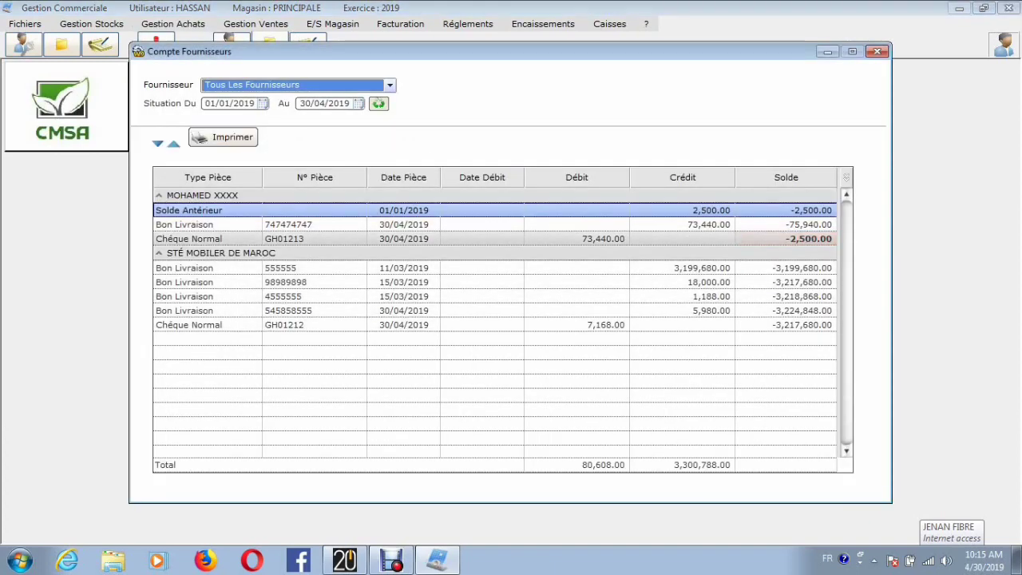
click(389, 85)
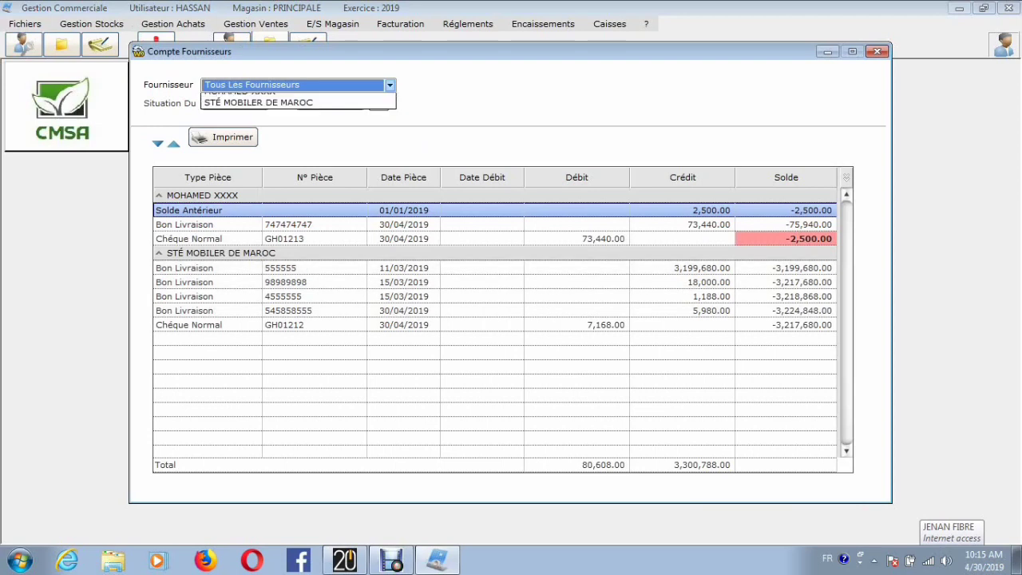
click(297, 110)
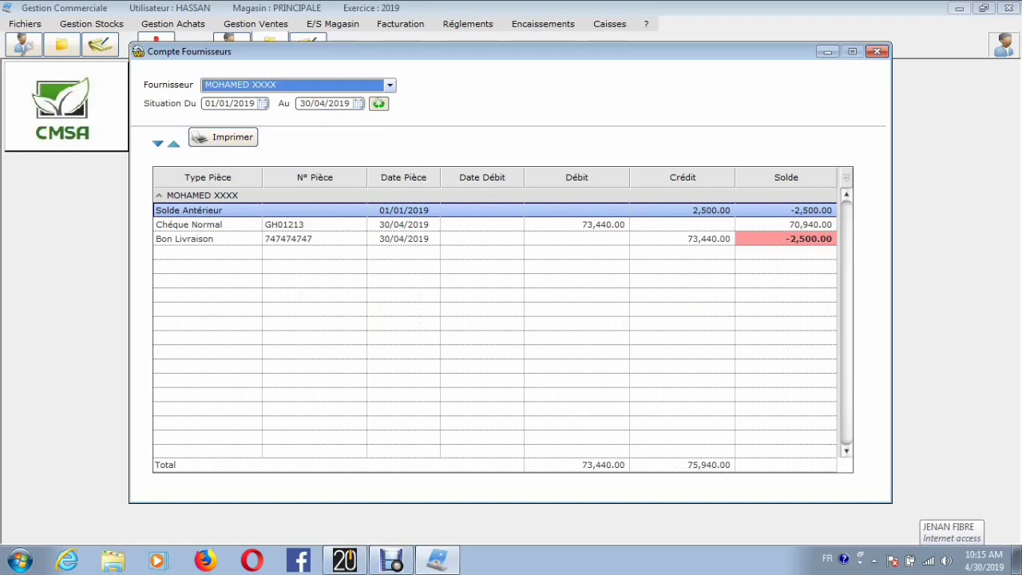
click(877, 51)
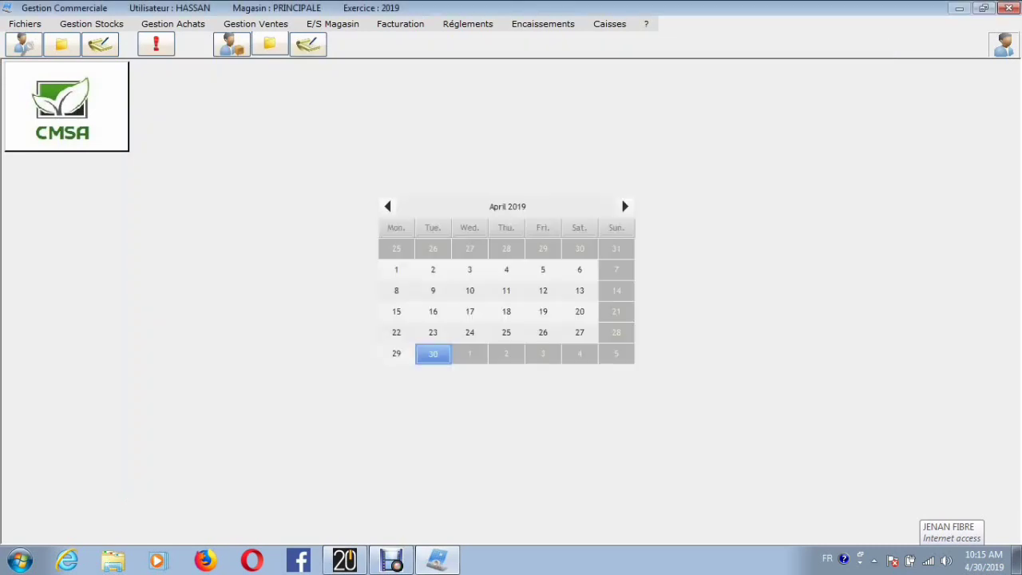
Step: Open the supplier purchases statement (Relevé Des Achats) and filter it to the first listed individual supplier
click(256, 24)
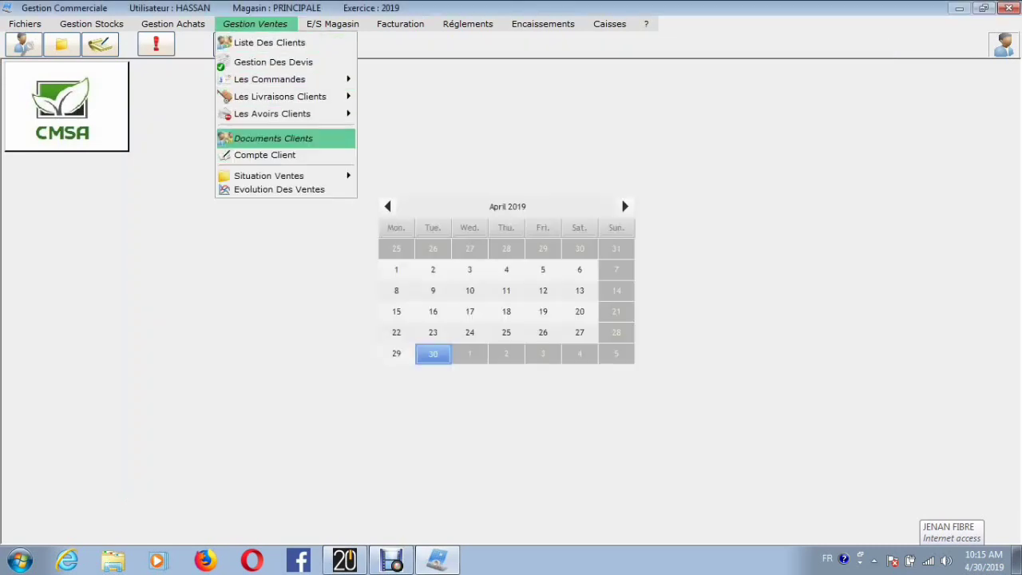
mouse_move(173, 24)
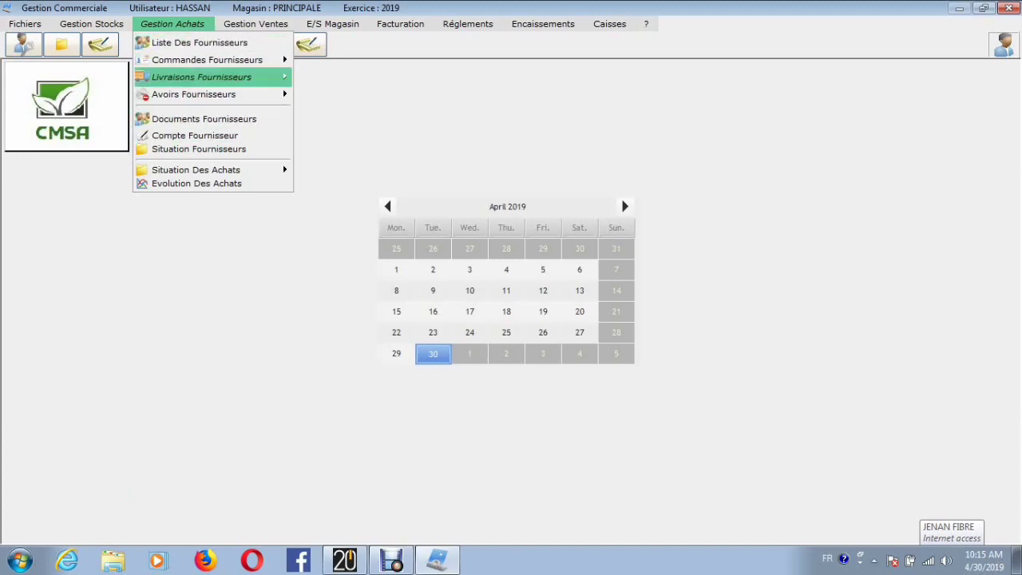
mouse_move(201, 77)
click(364, 89)
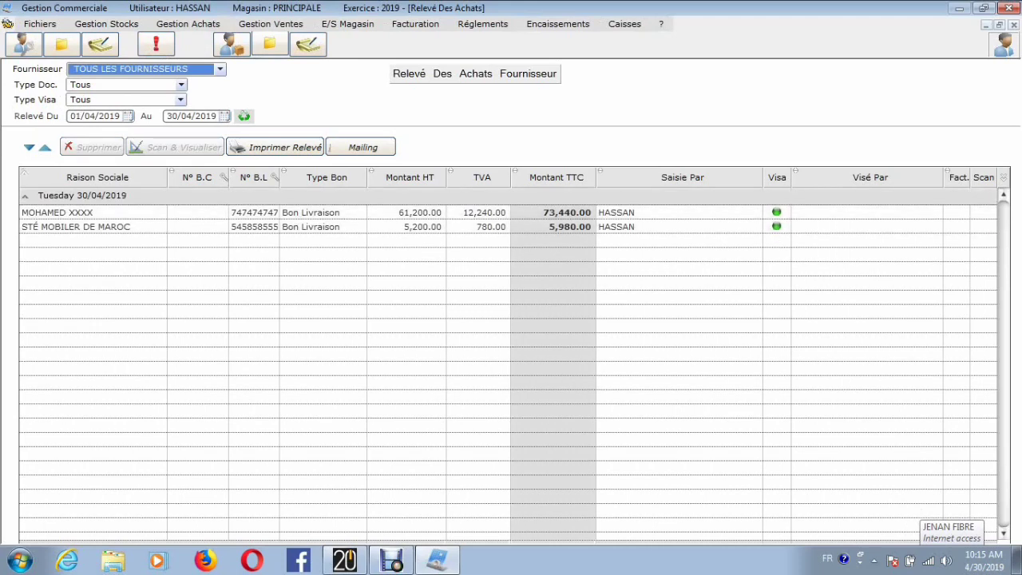
click(219, 69)
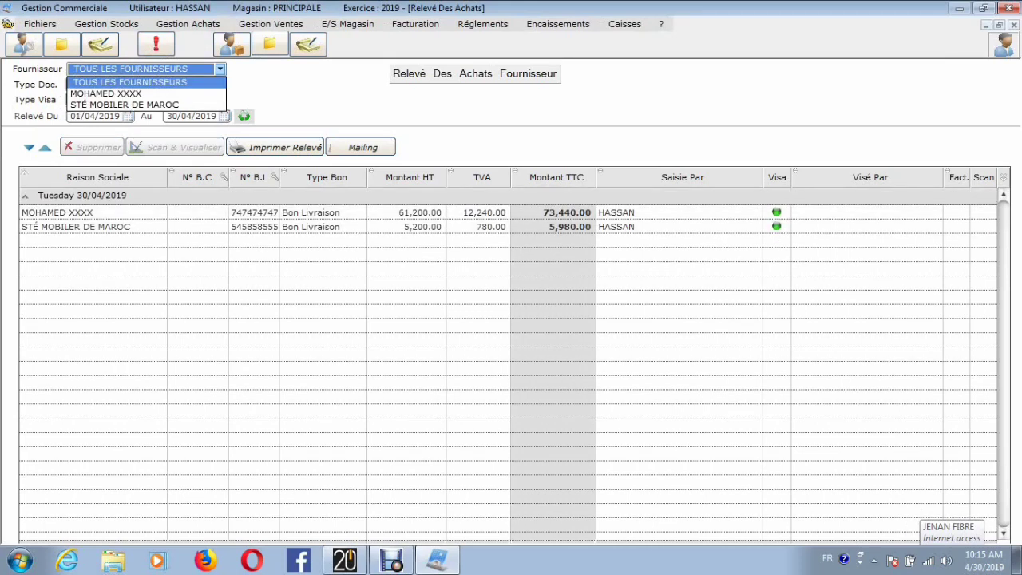
click(128, 94)
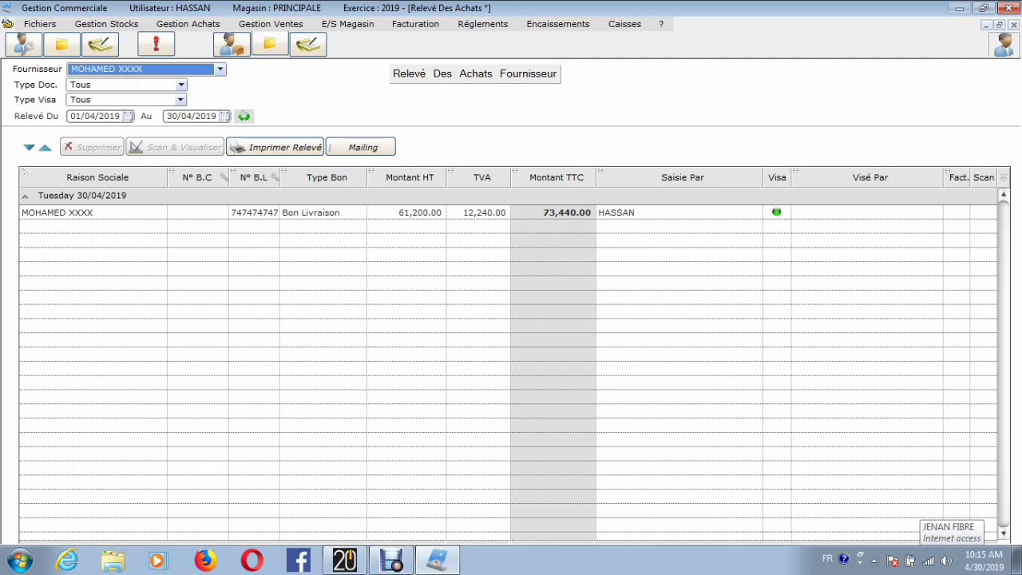
Step: Prepare a mailing of the delivery statement, select the filtered supplier as recipient, send it and close the mailing window
click(361, 147)
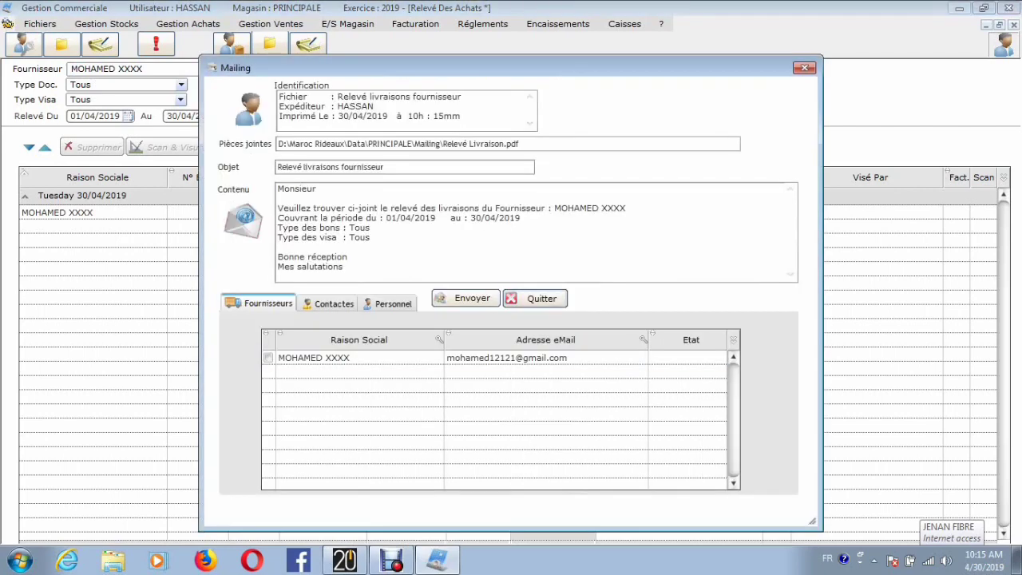
click(268, 357)
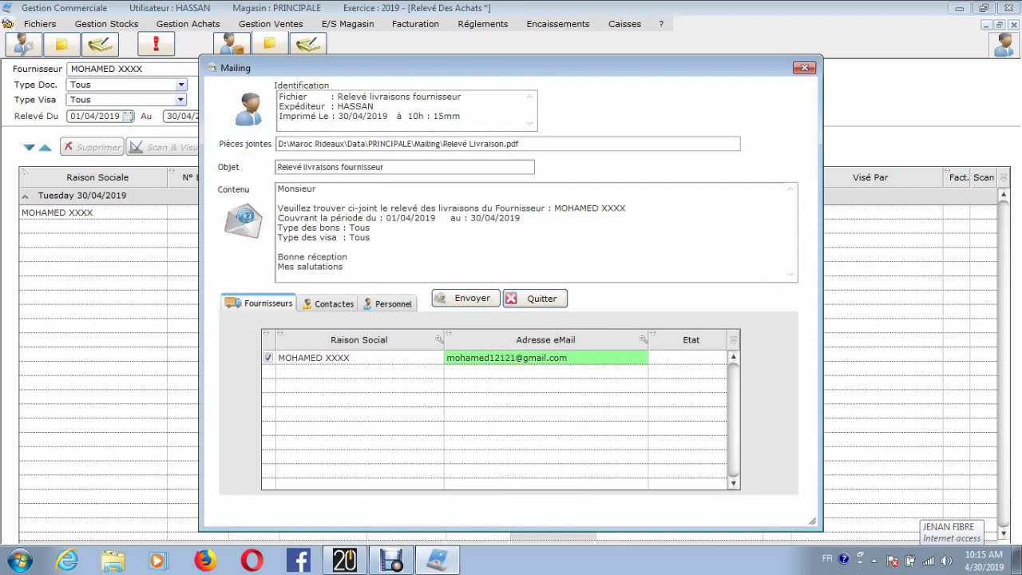
click(465, 298)
click(804, 68)
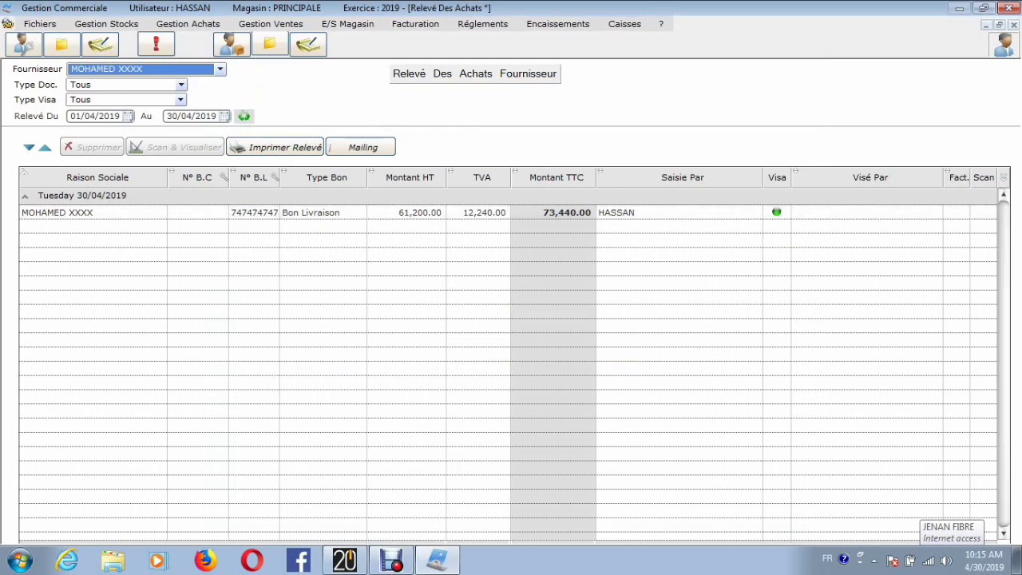
click(436, 561)
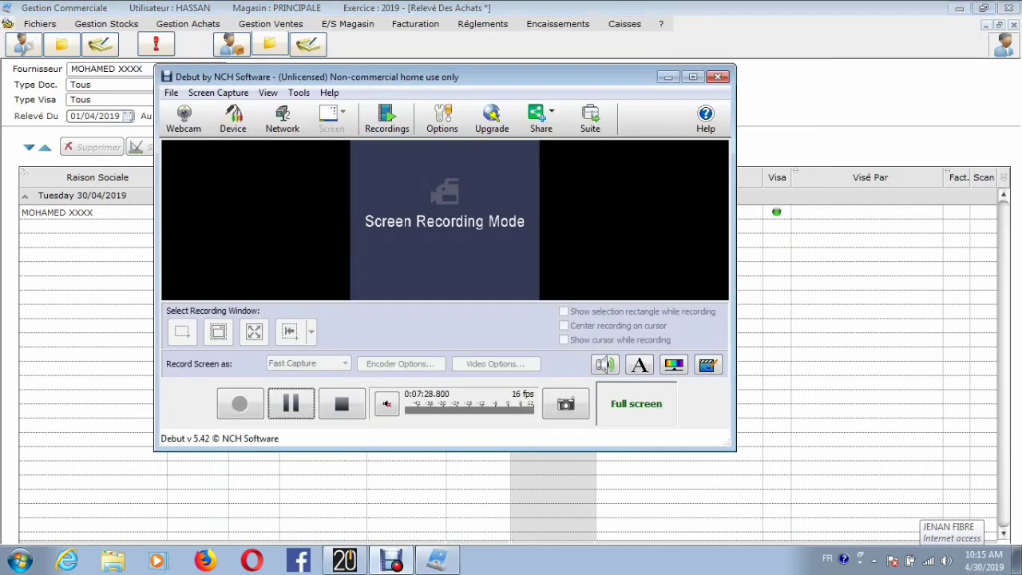